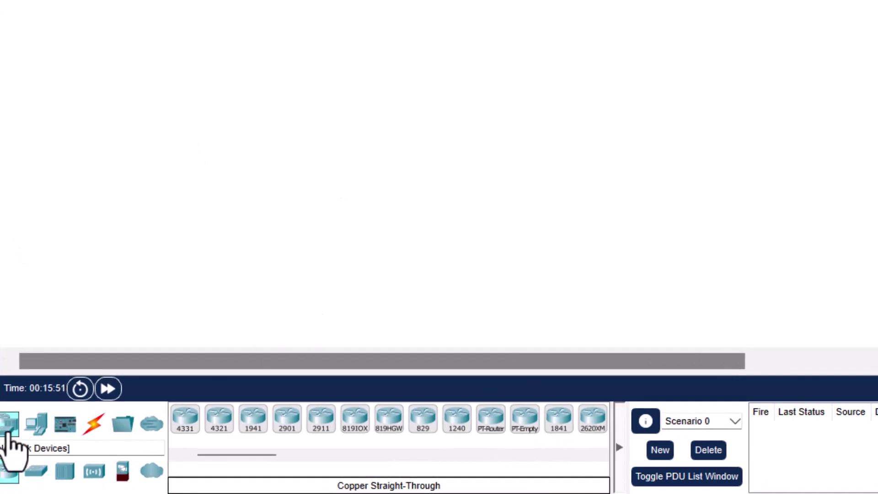
Step: Place a Home Gateway from Wireless Devices onto the workspace
{"action": "left_click", "coordinate": [93, 471]}
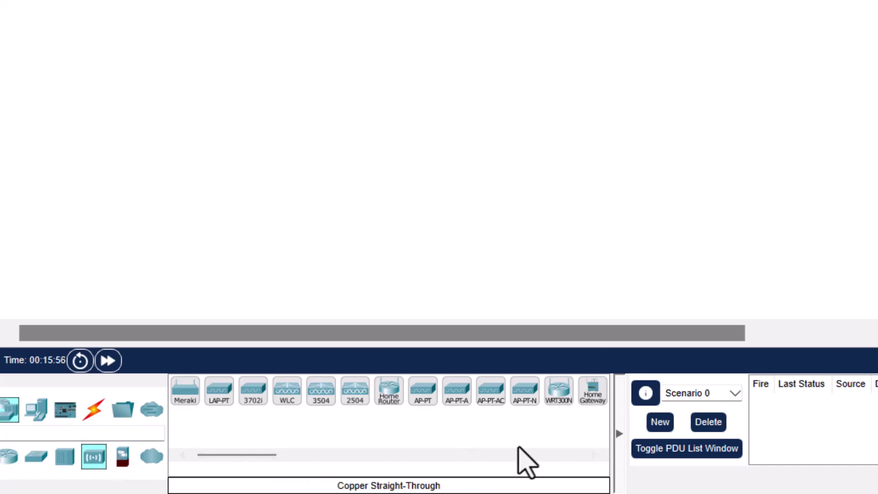
{"action": "left_click", "coordinate": [592, 391]}
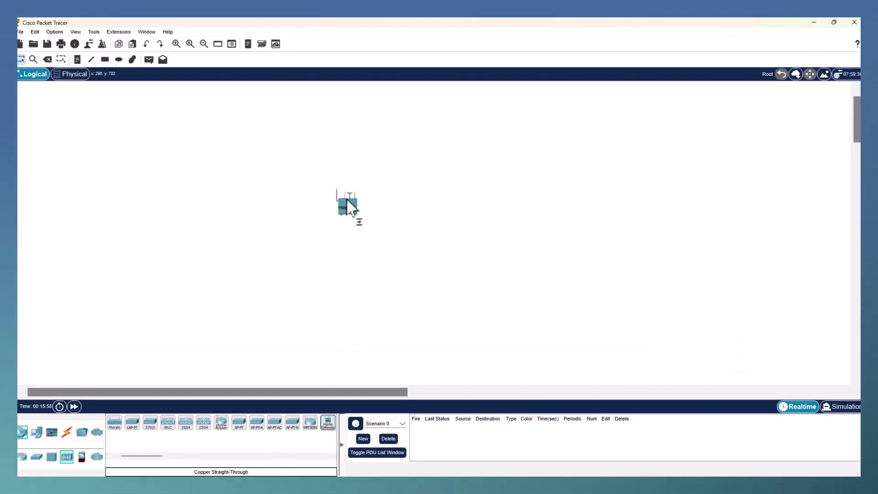
{"action": "left_click", "coordinate": [343, 207]}
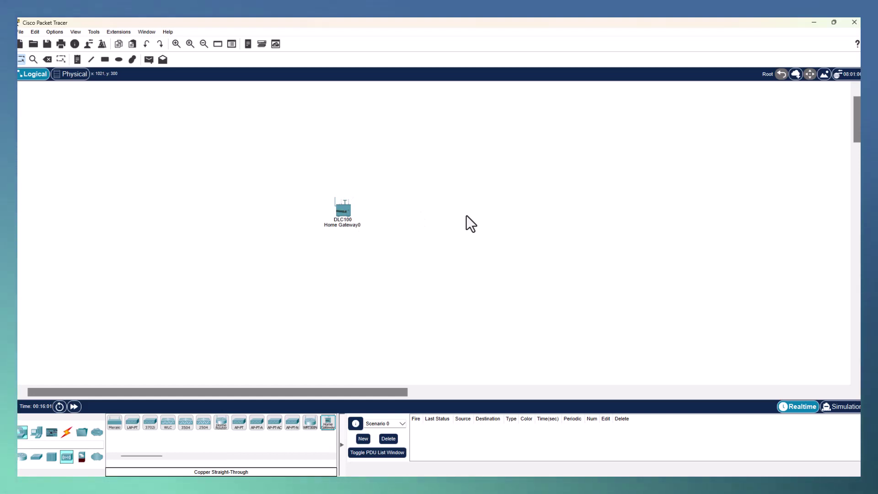
{"action": "mouse_move", "coordinate": [341, 213]}
{"action": "left_mouse_down"}
{"action": "mouse_move", "coordinate": [334, 229]}
{"action": "mouse_move", "coordinate": [334, 210]}
{"action": "left_mouse_up"}
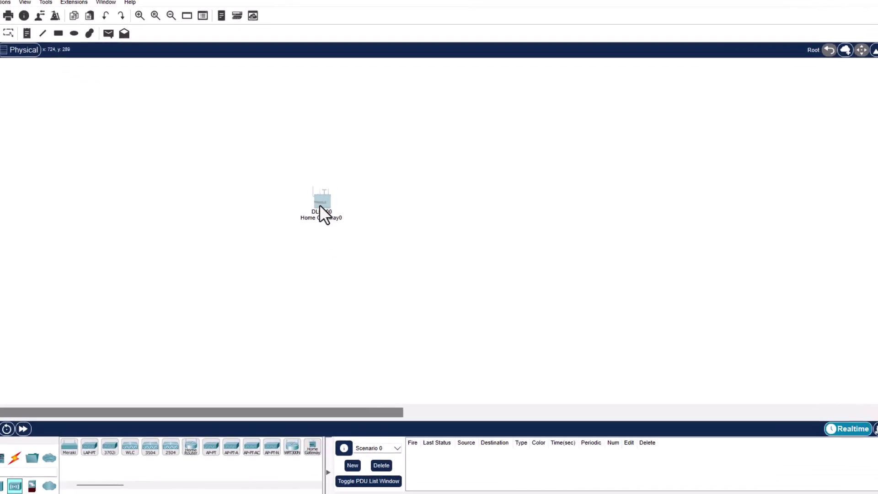
Step: Open the gateway's device window and enlarge its physical view to see the ports
{"action": "left_click", "coordinate": [323, 208]}
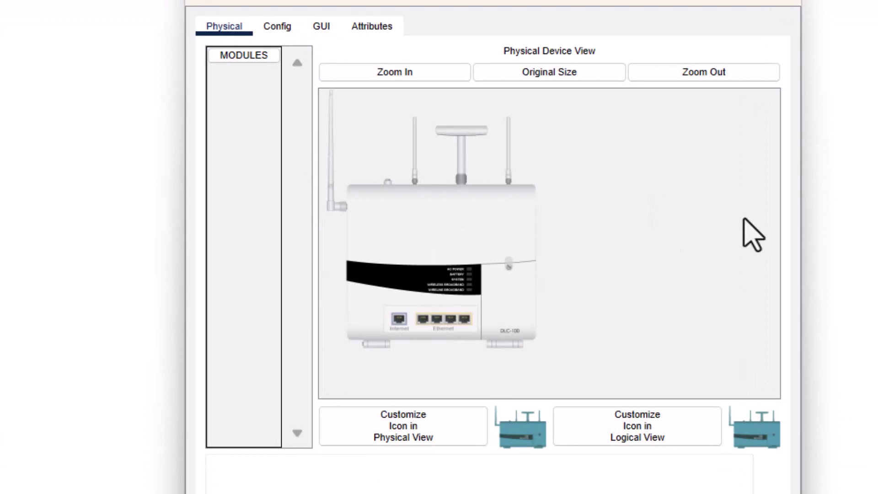
{"action": "left_click", "coordinate": [439, 74]}
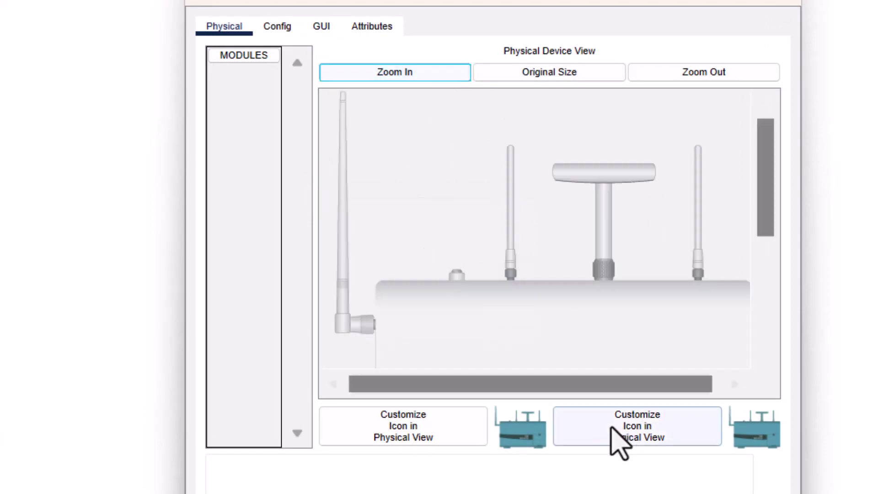
{"action": "scroll", "coordinate": [594, 311], "scroll_direction": "down", "scroll_amount": 5}
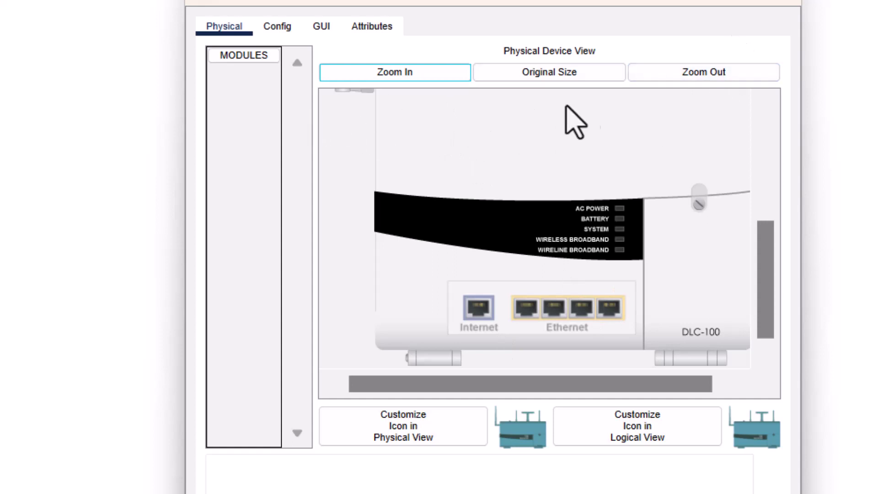
{"action": "left_click_drag", "start_coordinate": [770, 289], "coordinate": [760, 145]}
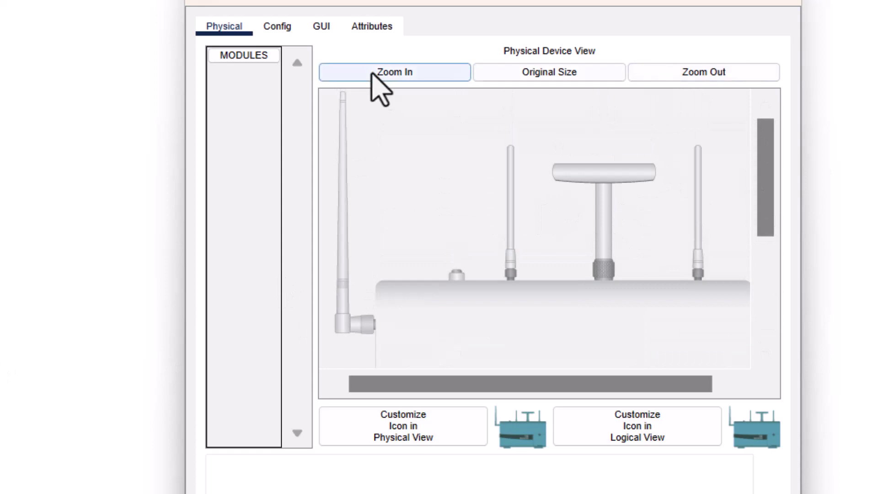
Step: Copy the gateway's LAN address 192.168.25.1 from its Config settings
{"action": "left_click", "coordinate": [270, 30]}
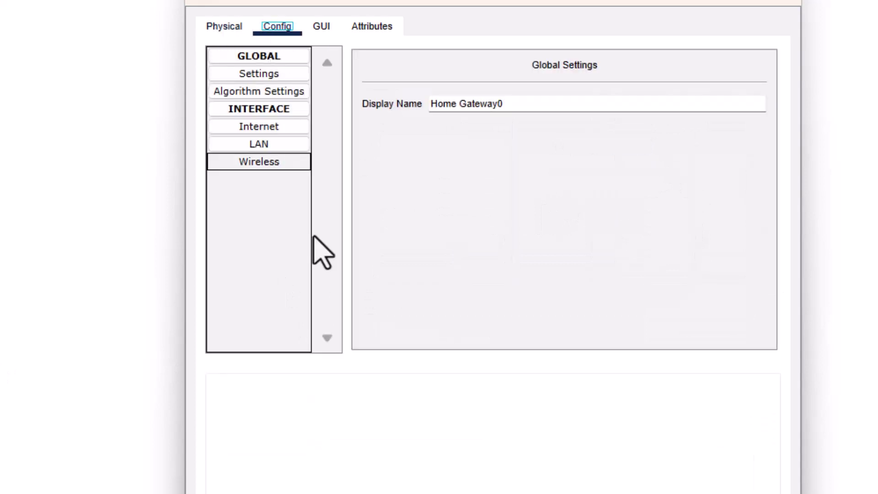
{"action": "left_click", "coordinate": [279, 127]}
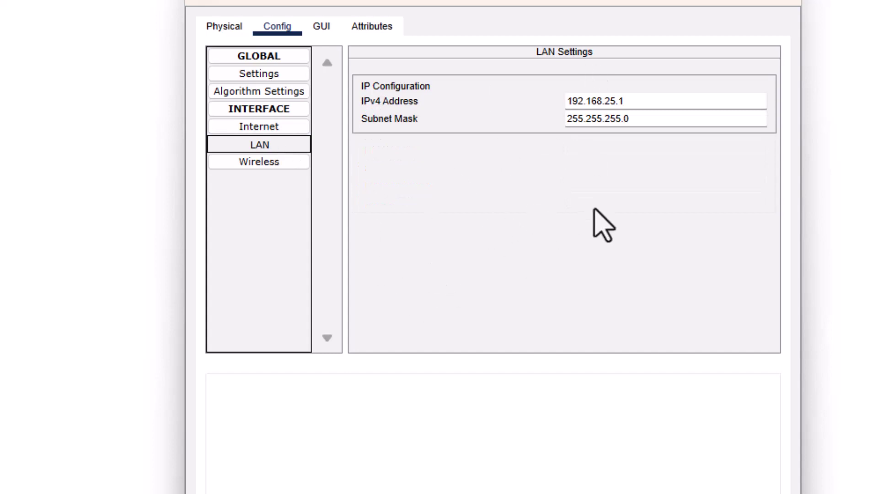
{"action": "left_click_drag", "start_coordinate": [646, 104], "coordinate": [563, 104]}
{"action": "key", "text": "ctrl+c"}
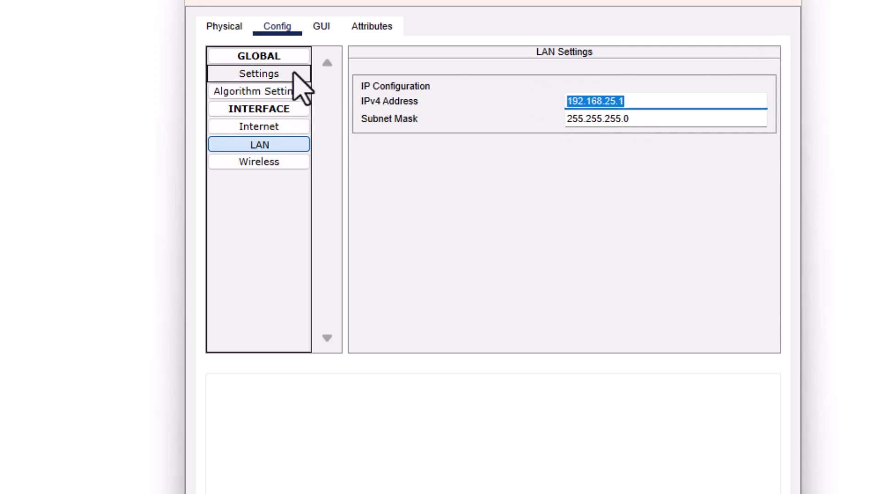
Step: Rename the gateway to 'Home Gateway0 192.168.25.1' and bring up its wireless settings
{"action": "left_click", "coordinate": [294, 75]}
{"action": "left_click", "coordinate": [523, 109]}
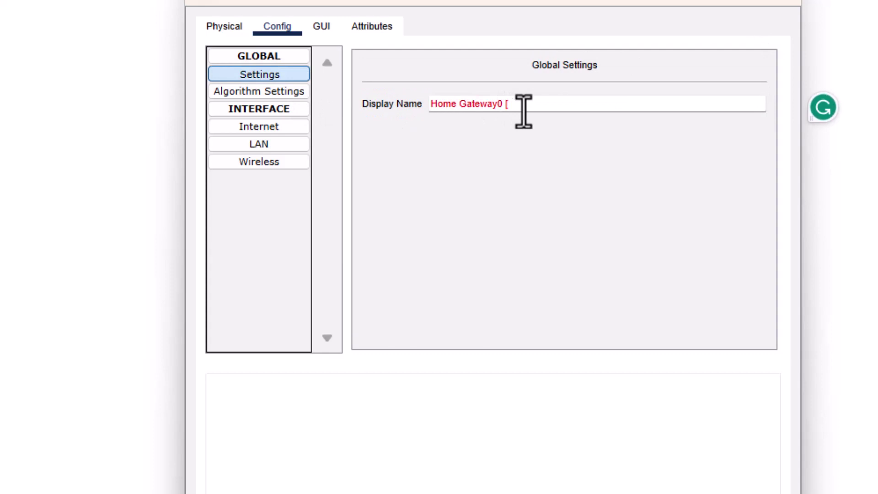
{"action": "type", "text": "["}
{"action": "key", "text": "ctrl+v"}
{"action": "key", "text": "Return"}
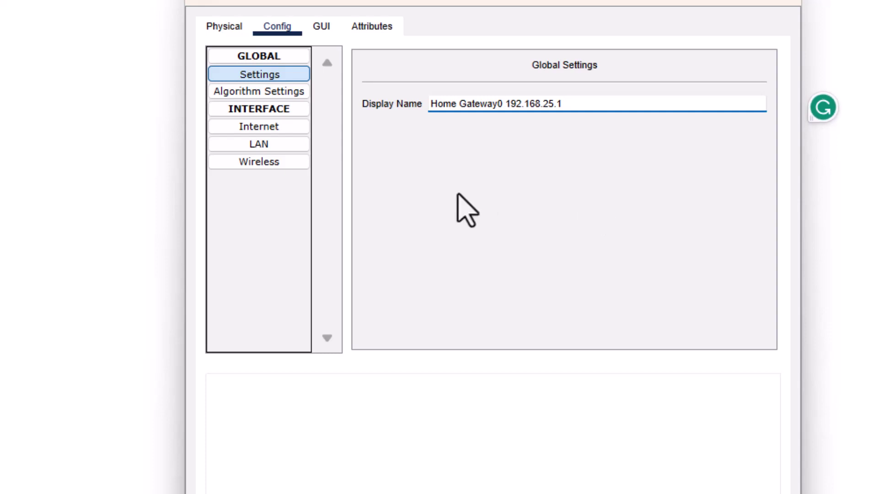
{"action": "left_click", "coordinate": [224, 160]}
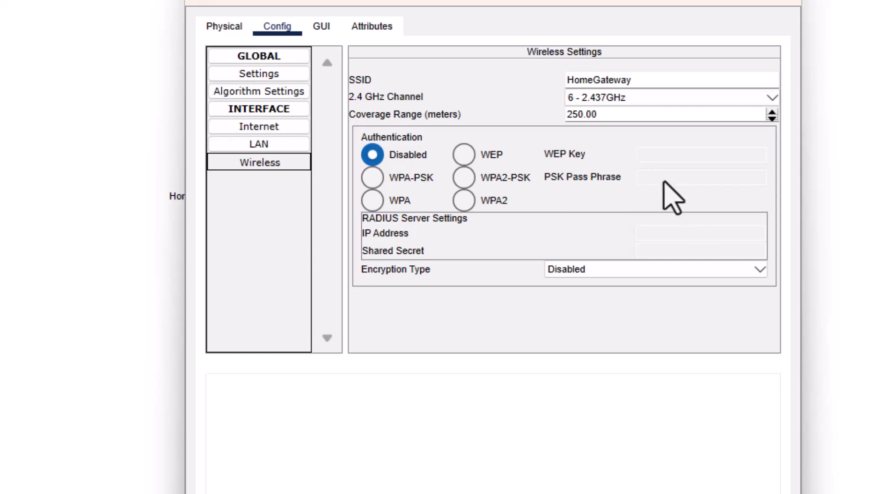
Step: Leave wireless authentication Disabled after trying WPA2-PSK, and close the Home Gateway0 window
{"action": "left_click", "coordinate": [464, 178]}
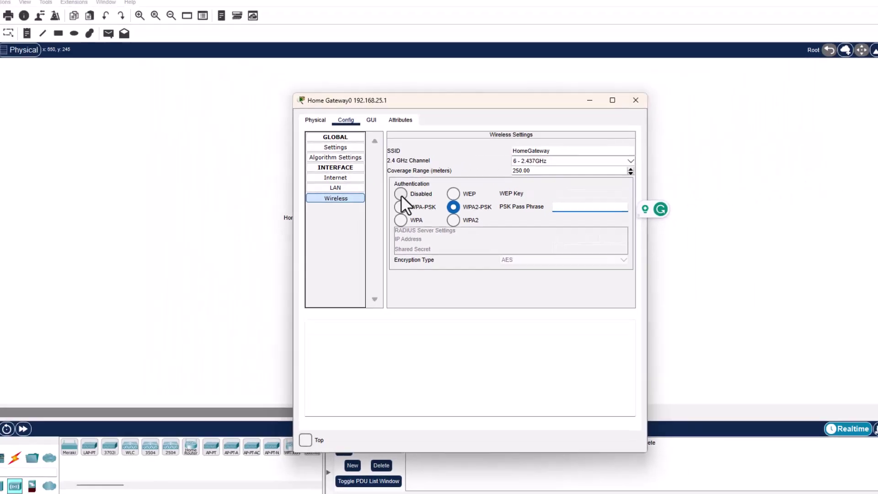
{"action": "left_click", "coordinate": [401, 194]}
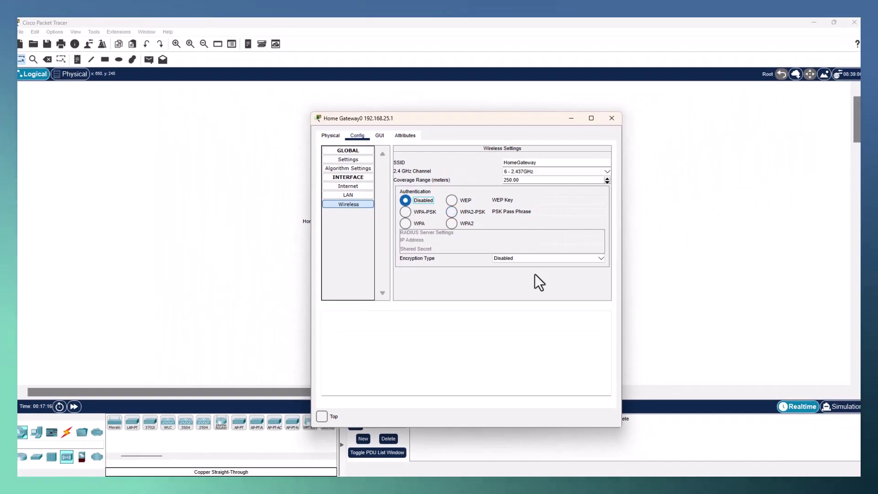
{"action": "left_click", "coordinate": [611, 119]}
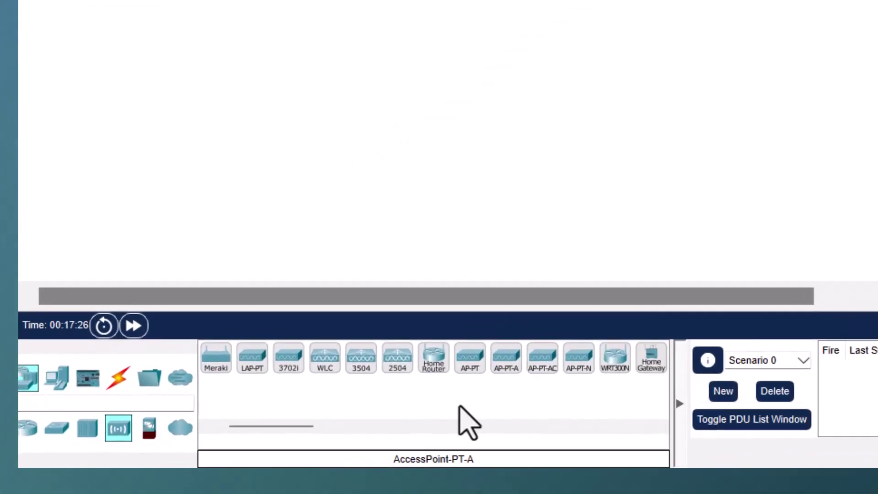
Step: Place a Tablet PC from End Devices below-left of the gateway
{"action": "left_click", "coordinate": [57, 377]}
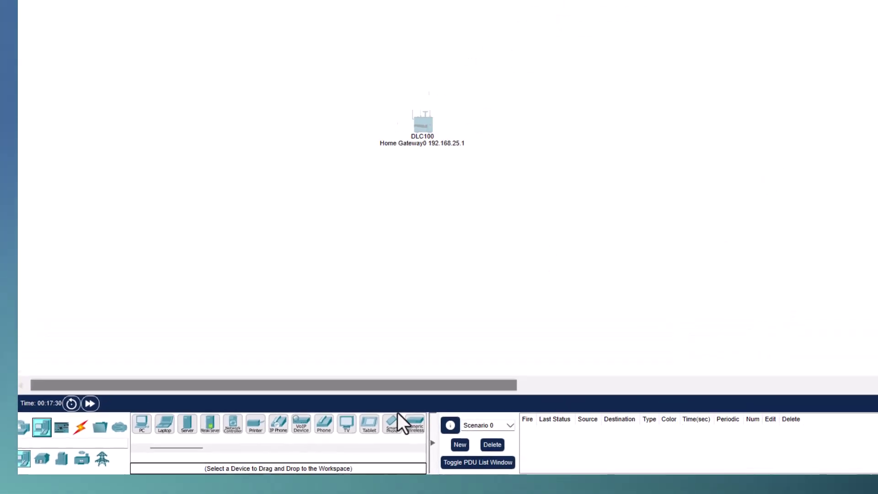
{"action": "left_click", "coordinate": [299, 442]}
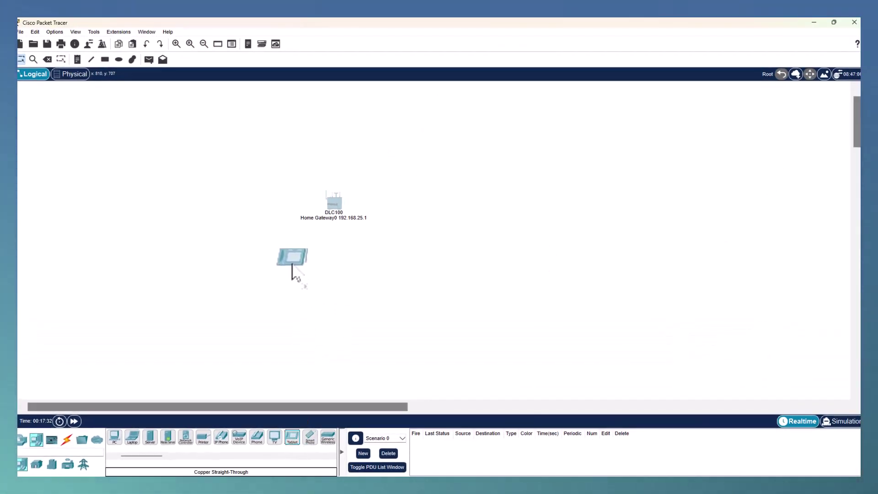
{"action": "left_click", "coordinate": [288, 265]}
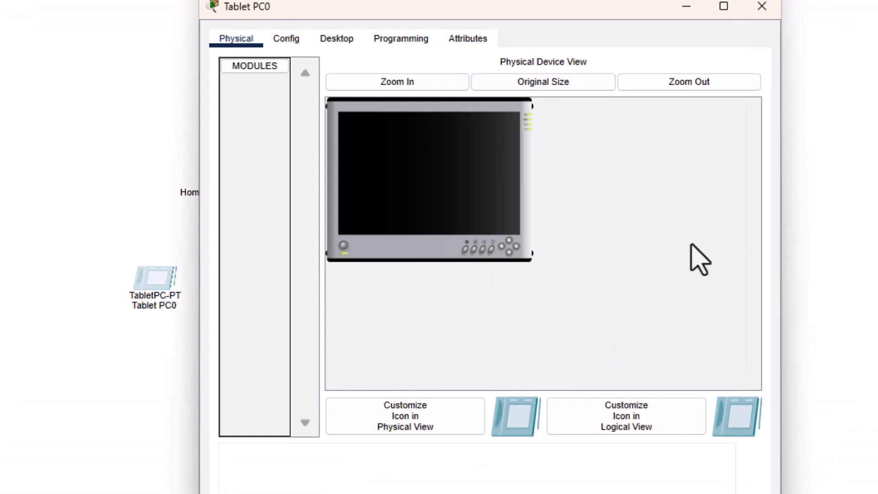
Step: Change the tablet's Wireless0 SSID from Default to HomeGateway
{"action": "left_click", "coordinate": [292, 43]}
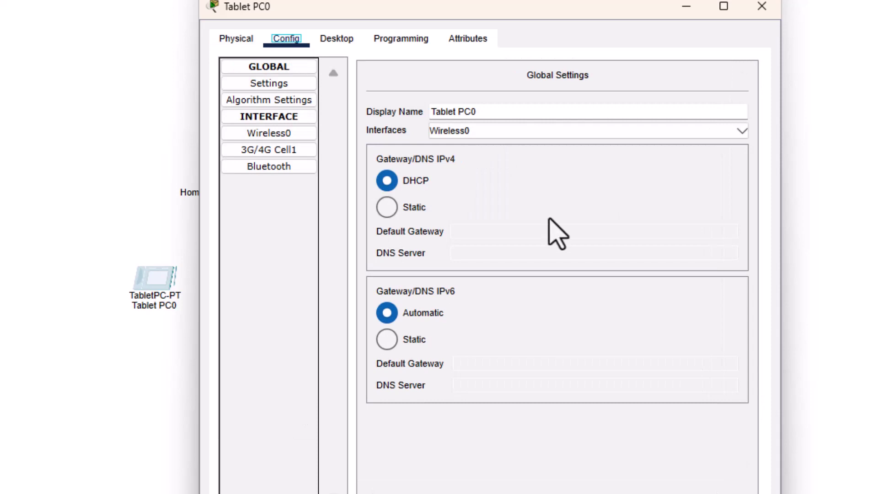
{"action": "left_click", "coordinate": [299, 133]}
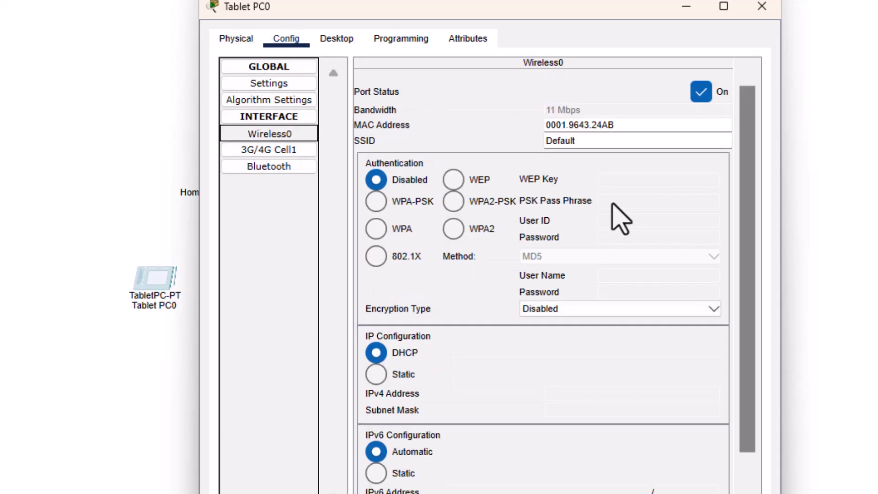
{"action": "double_click", "coordinate": [578, 140]}
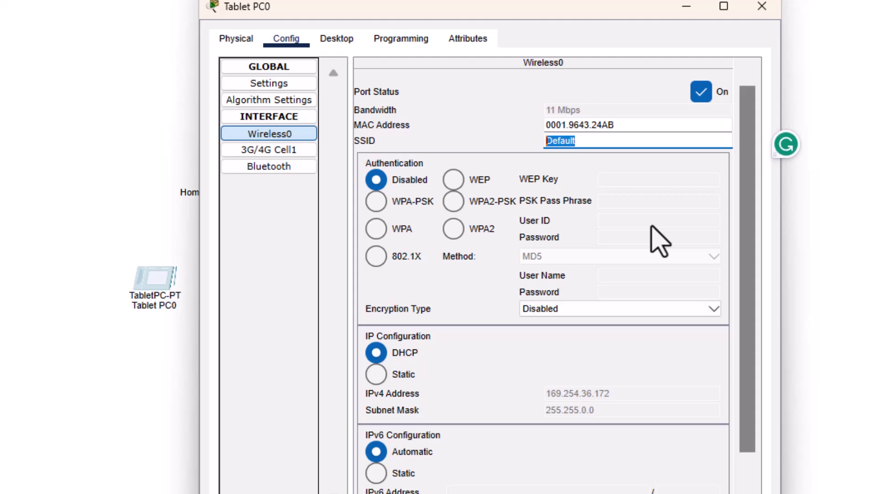
{"action": "type", "text": "192.168.25.1"}
{"action": "key", "text": "BackSpace"}
{"action": "key", "text": "BackSpace"}
{"action": "key", "text": "BackSpace"}
{"action": "key", "text": "BackSpace"}
{"action": "key", "text": "BackSpace"}
{"action": "key", "text": "BackSpace"}
{"action": "key", "text": "BackSpace"}
{"action": "key", "text": "BackSpace"}
{"action": "key", "text": "BackSpace"}
{"action": "key", "text": "BackSpace"}
{"action": "key", "text": "BackSpace"}
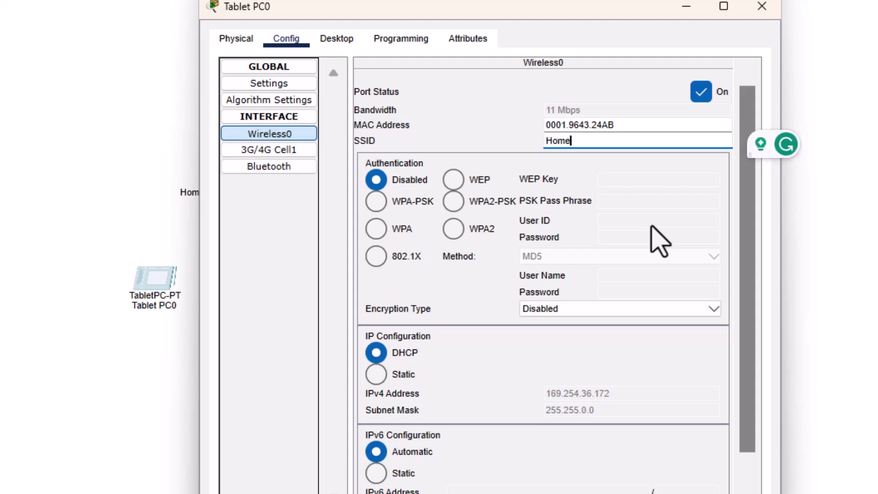
{"action": "type", "text": "HomeGateway"}
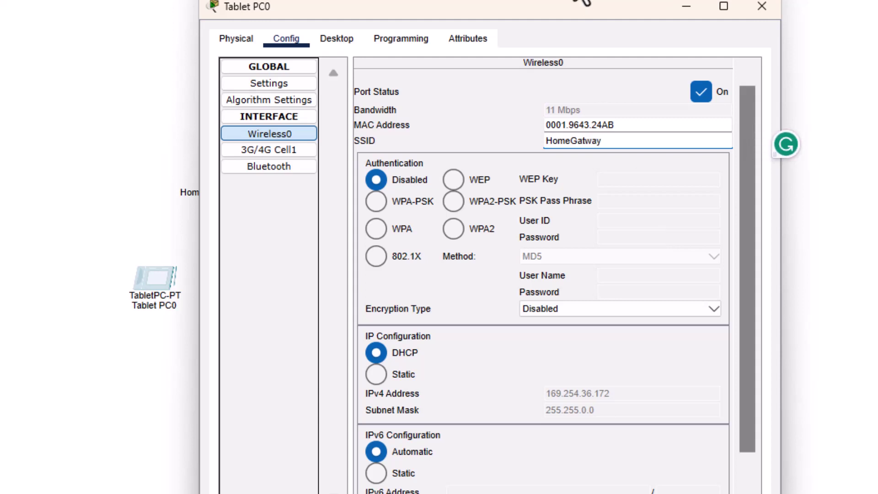
{"action": "left_click", "coordinate": [585, 141]}
{"action": "type", "text": "e"}
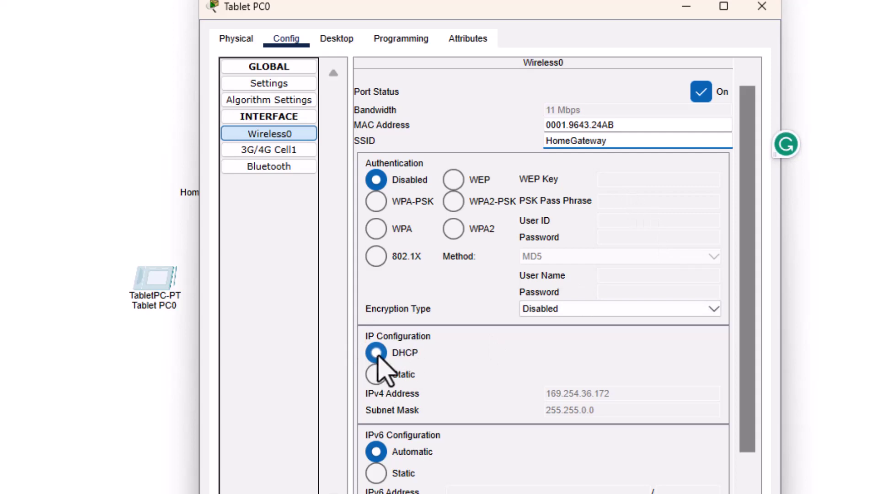
{"action": "left_click_drag", "start_coordinate": [327, 6], "coordinate": [443, 1]}
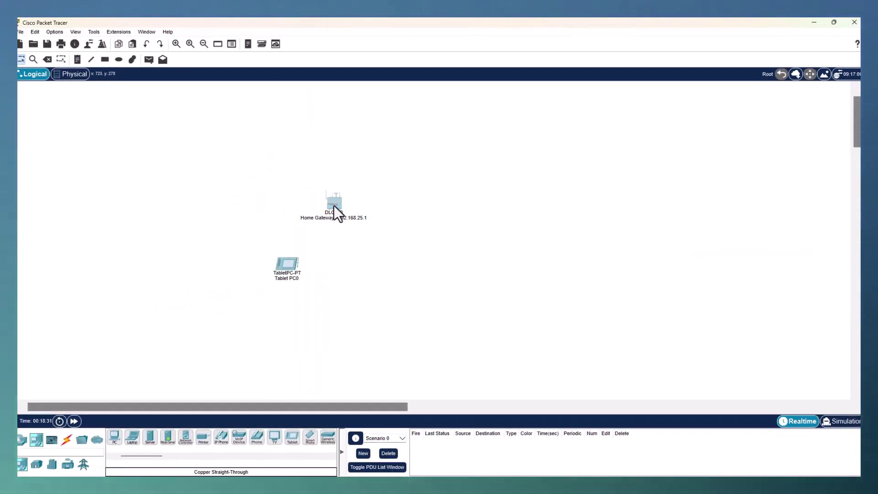
Step: Recheck the gateway's wireless settings and close it, leaving Tablet PC0 wirelessly linked at 192.168.25.100
{"action": "left_click", "coordinate": [334, 205]}
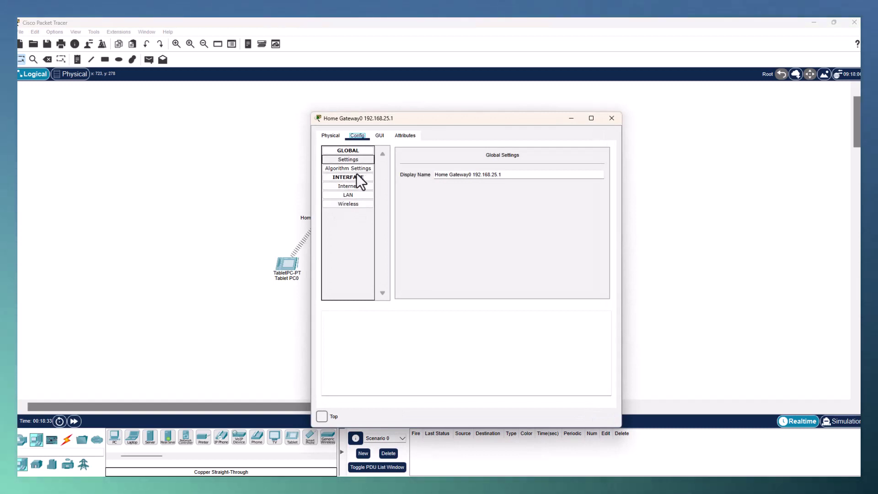
{"action": "left_click", "coordinate": [359, 204]}
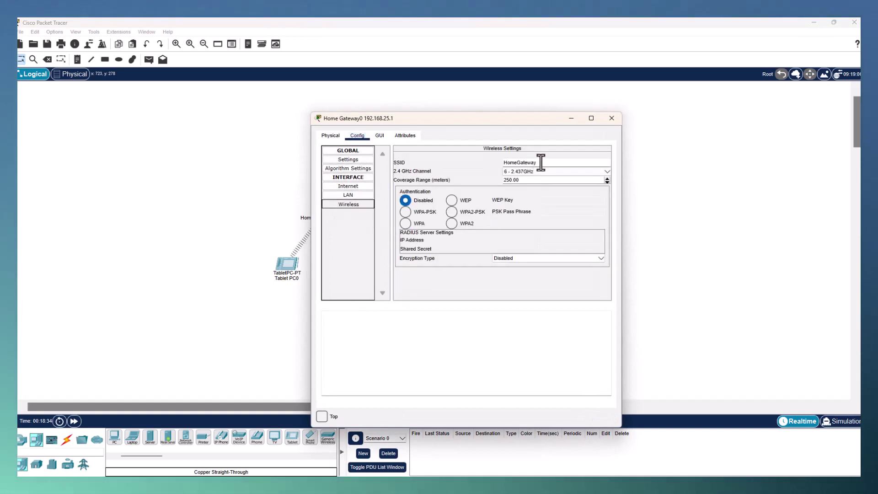
{"action": "left_click", "coordinate": [611, 118]}
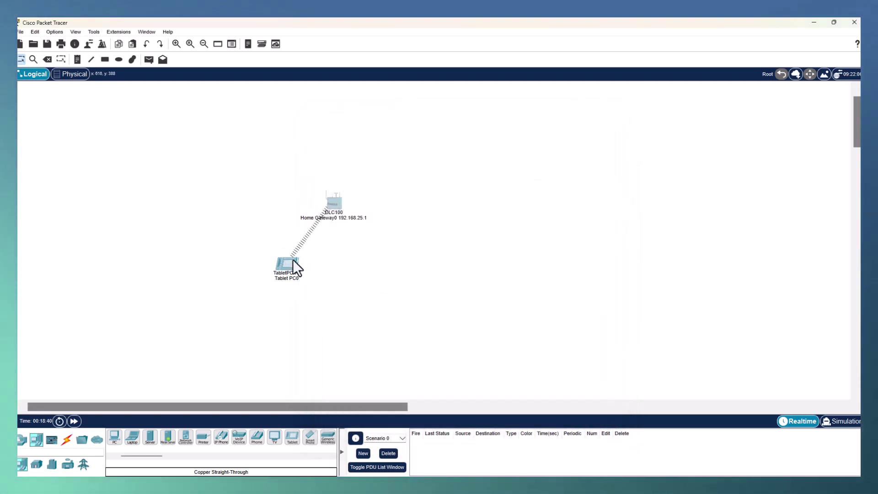
{"action": "mouse_move", "coordinate": [336, 199]}
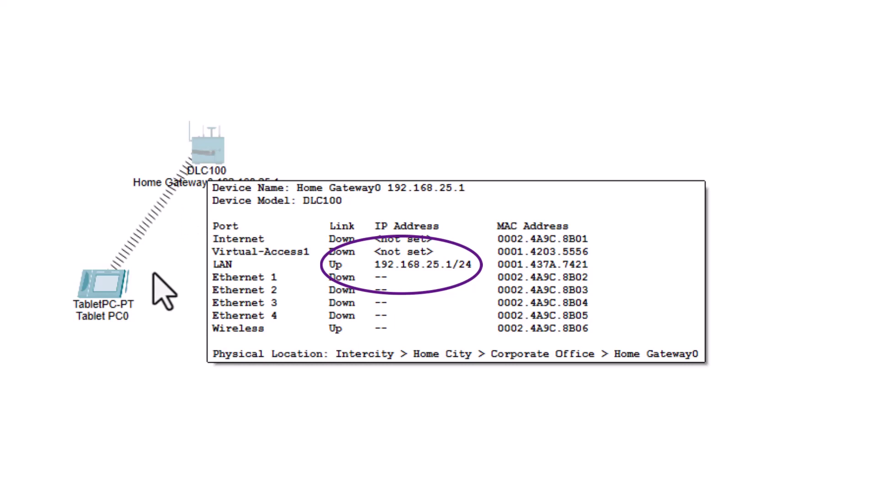
{"action": "mouse_move", "coordinate": [114, 287]}
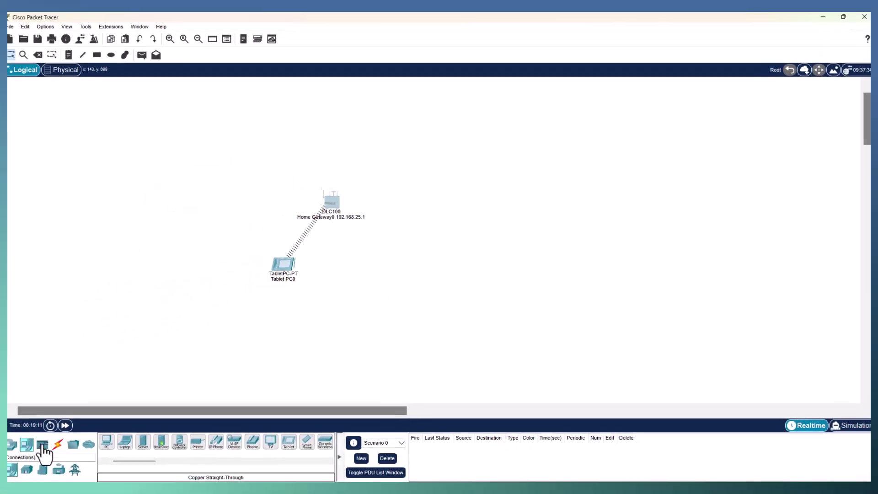
Step: From Home Devices, place a Motion Detector near the gateway and a Siren above it
{"action": "left_click", "coordinate": [27, 469]}
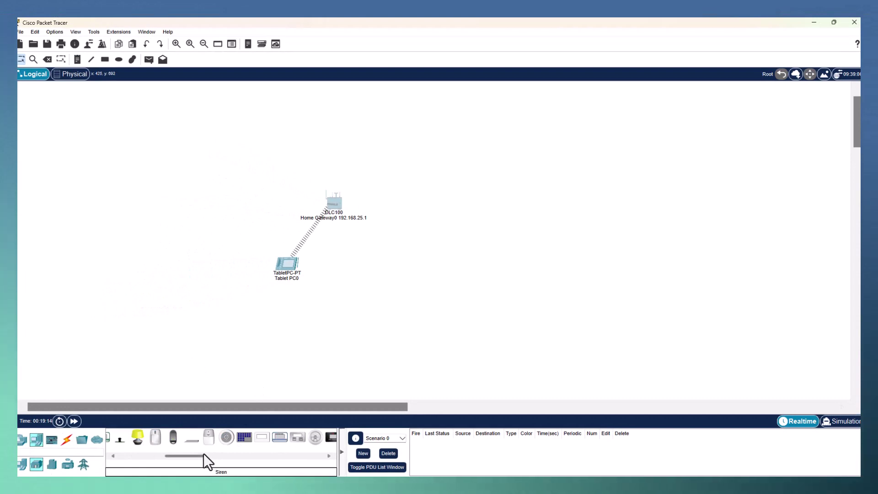
{"action": "left_click_drag", "start_coordinate": [202, 456], "coordinate": [93, 466]}
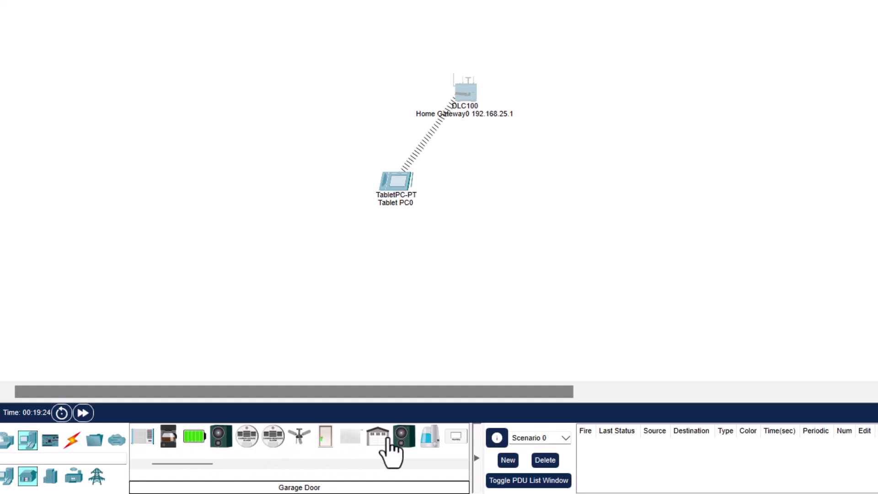
{"action": "left_click_drag", "start_coordinate": [199, 465], "coordinate": [258, 465]}
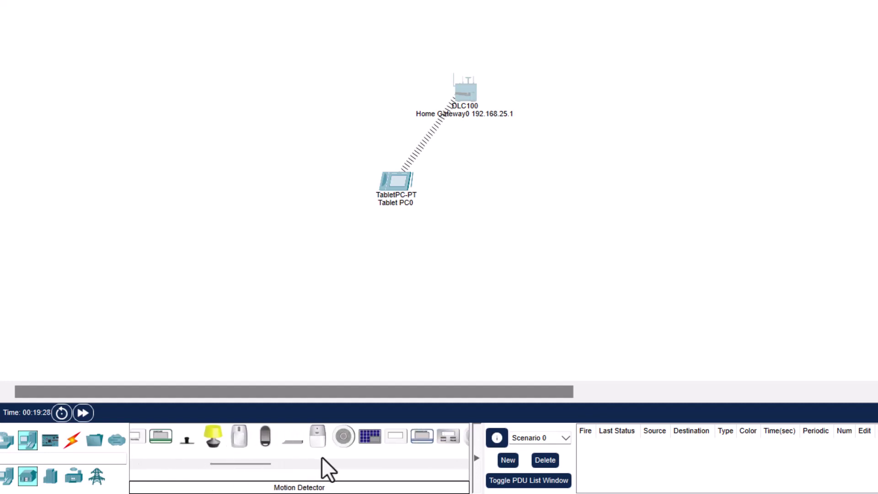
{"action": "mouse_move", "coordinate": [249, 466]}
{"action": "left_mouse_down"}
{"action": "mouse_move", "coordinate": [271, 467]}
{"action": "mouse_move", "coordinate": [246, 466]}
{"action": "left_mouse_up"}
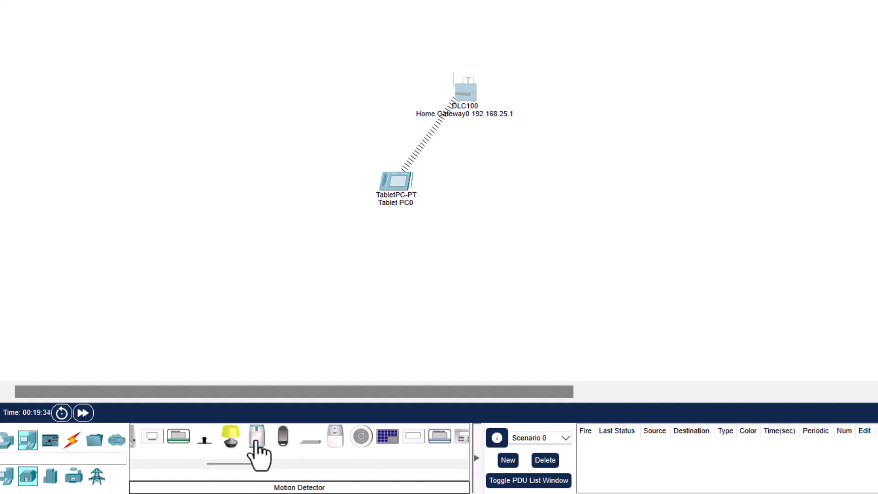
{"action": "left_click_drag", "start_coordinate": [255, 443], "coordinate": [581, 130]}
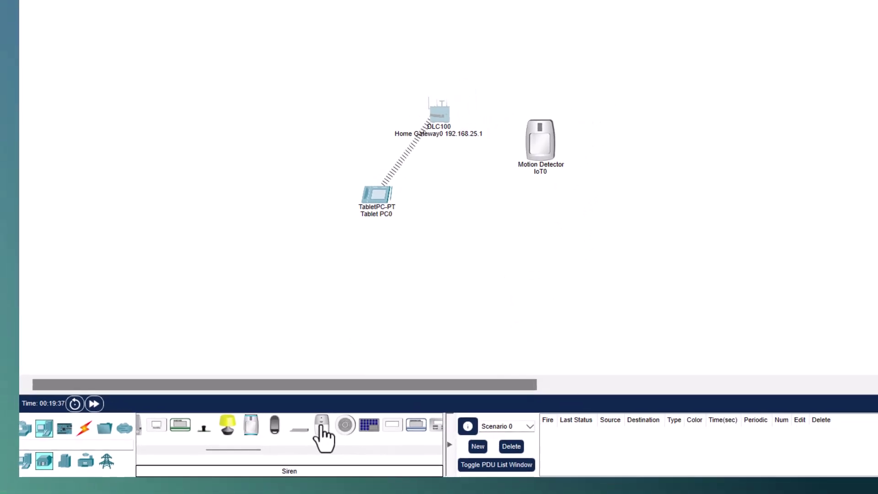
{"action": "left_click_drag", "start_coordinate": [323, 436], "coordinate": [540, 27]}
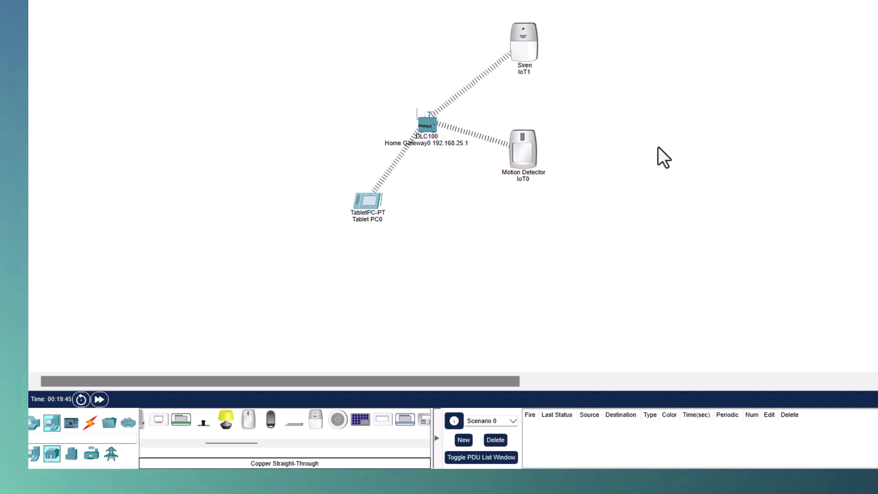
{"action": "left_click_drag", "start_coordinate": [519, 34], "coordinate": [510, 44]}
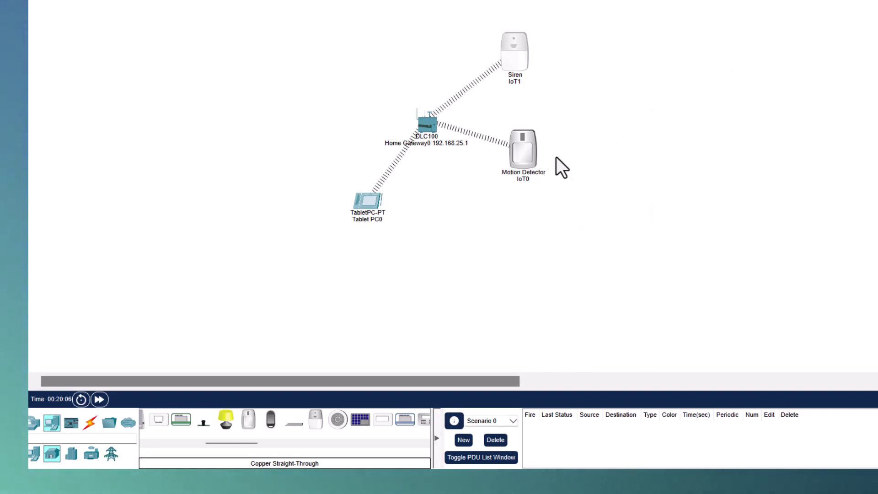
Step: Open the Motion Detector IoT0 window, move it aside, and read its specifications
{"action": "left_click", "coordinate": [530, 155]}
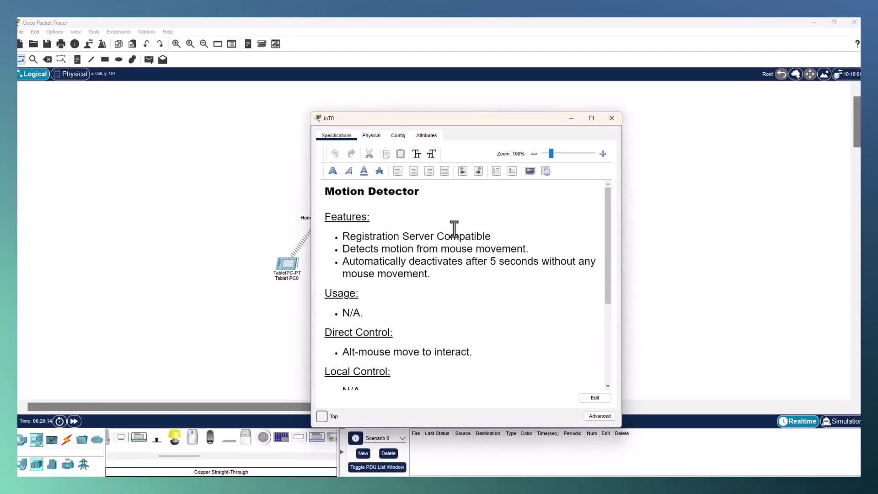
{"action": "left_click_drag", "start_coordinate": [465, 118], "coordinate": [544, 113]}
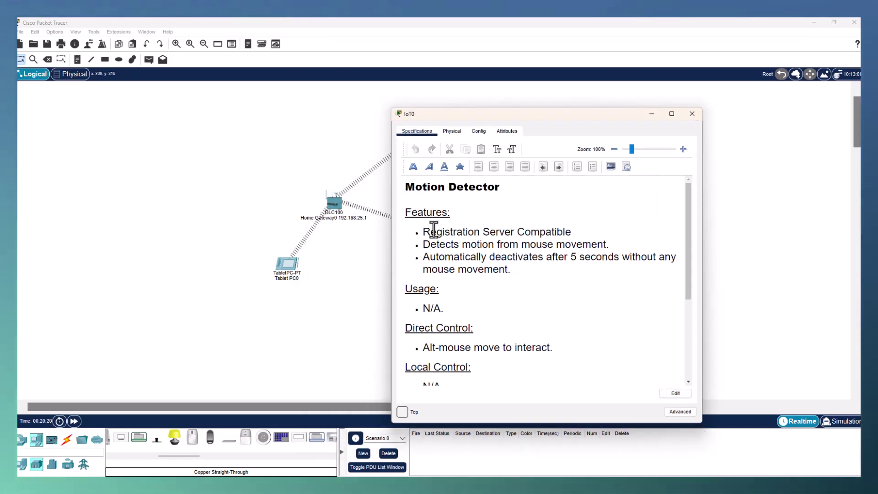
{"action": "left_click_drag", "start_coordinate": [449, 111], "coordinate": [507, 112]}
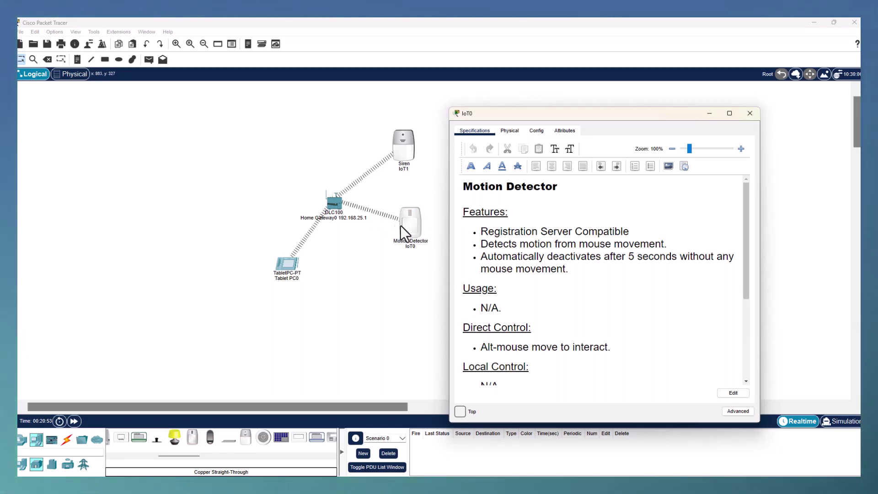
{"action": "scroll", "coordinate": [557, 273], "scroll_direction": "down", "scroll_amount": 2}
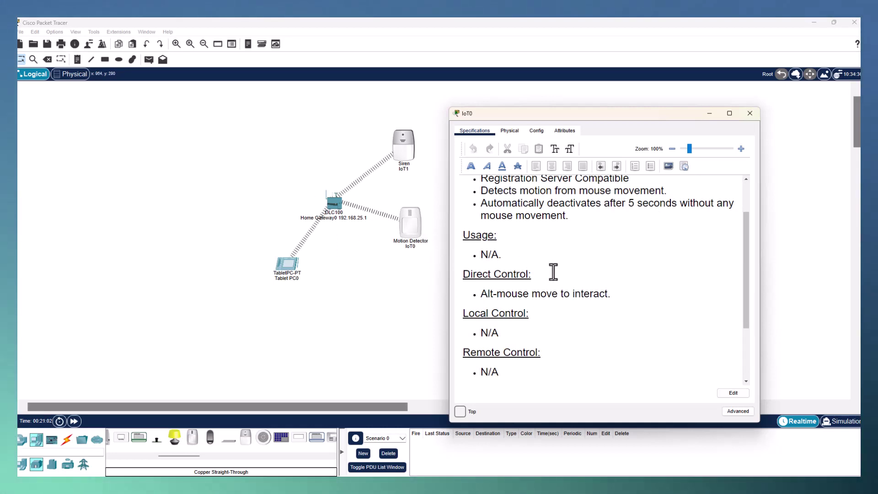
{"action": "scroll", "coordinate": [518, 262], "scroll_direction": "up", "scroll_amount": 2}
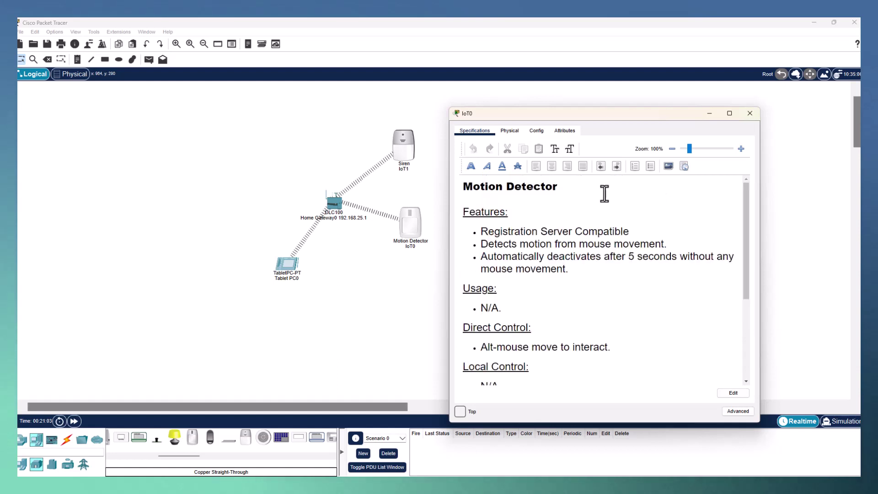
Step: Zoom in and out on IoT0's power adapter, then switch to its Config settings
{"action": "left_click", "coordinate": [510, 132]}
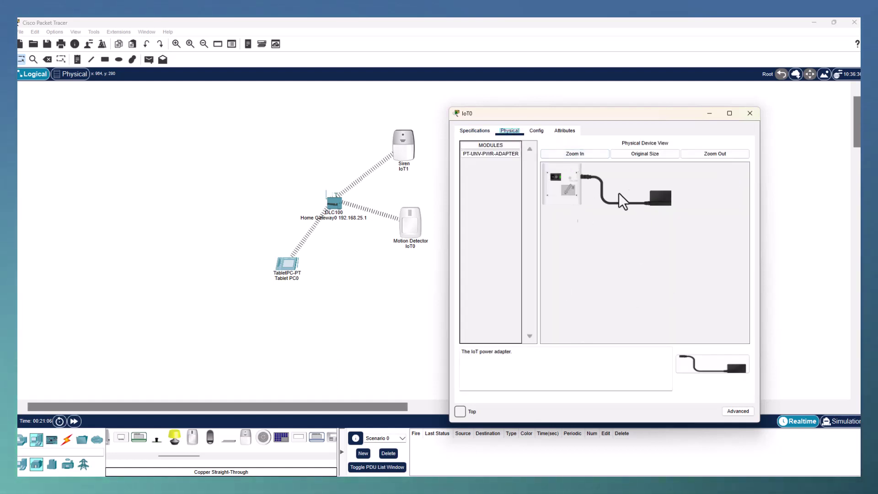
{"action": "left_click", "coordinate": [577, 155]}
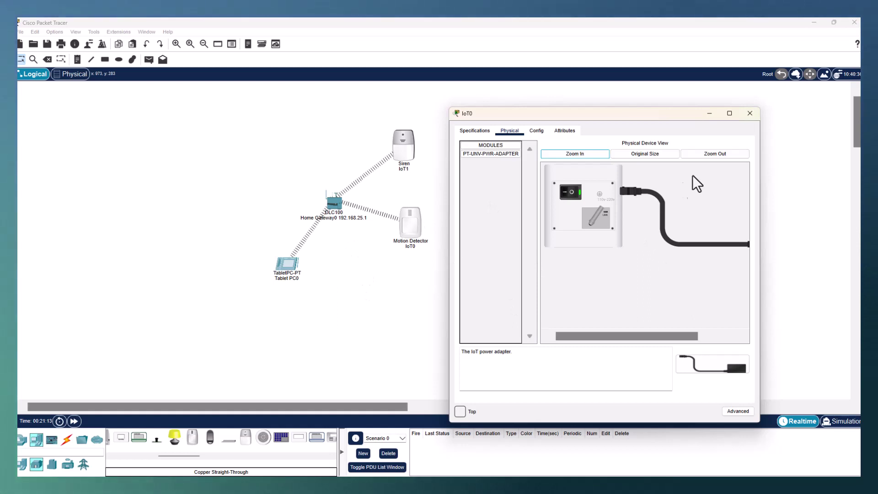
{"action": "left_click", "coordinate": [708, 162]}
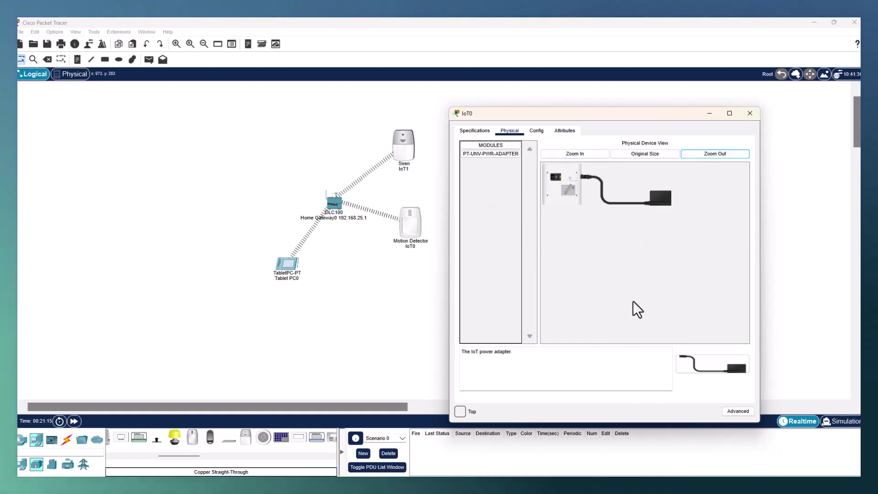
{"action": "left_click", "coordinate": [535, 130]}
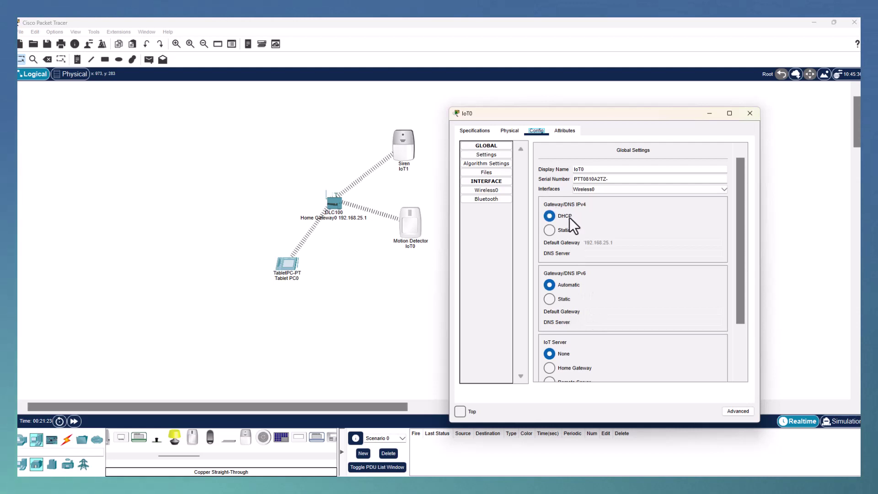
Step: Set IoT0's IoT Server to Home Gateway in Global Settings
{"action": "scroll", "coordinate": [620, 297], "scroll_direction": "down", "scroll_amount": 3}
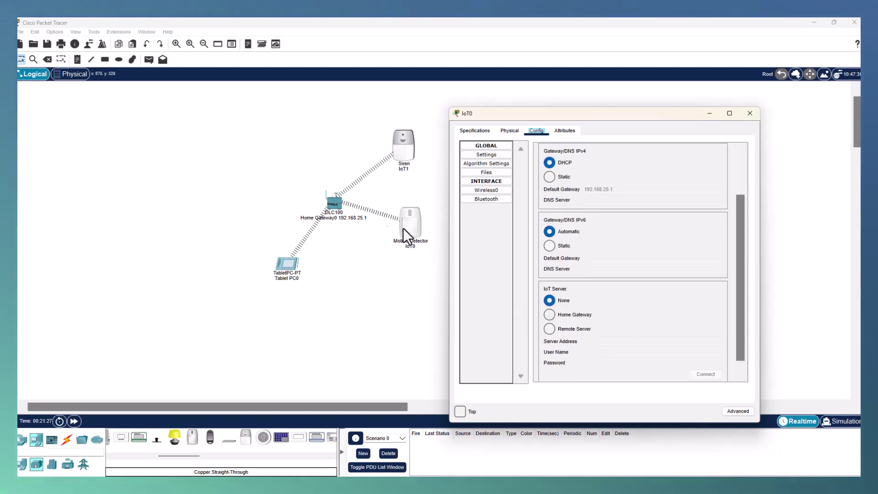
{"action": "left_click", "coordinate": [551, 314]}
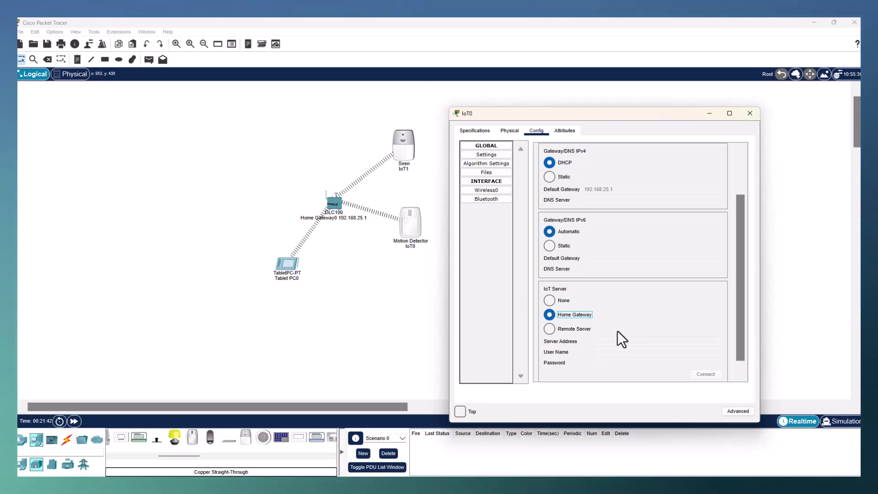
Step: Close IoT0, switch the siren on and back off, then open the Siren IoT1 window
{"action": "left_click", "coordinate": [750, 113]}
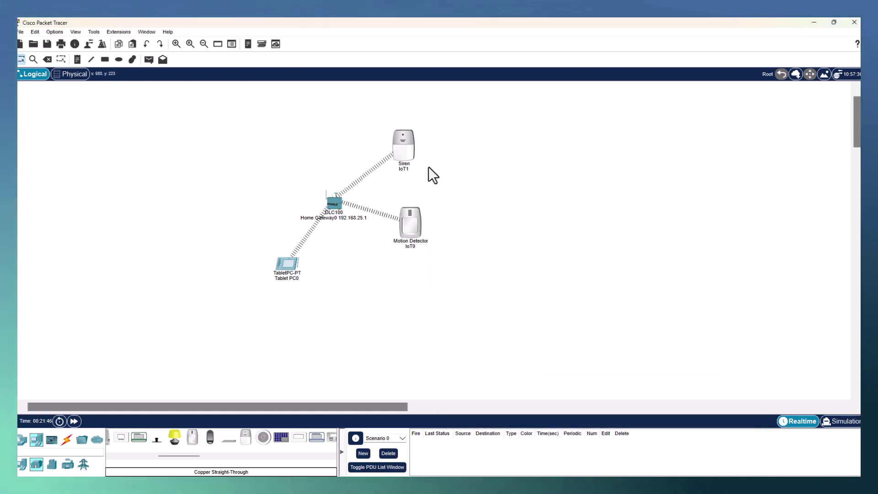
{"action": "mouse_move", "coordinate": [404, 147]}
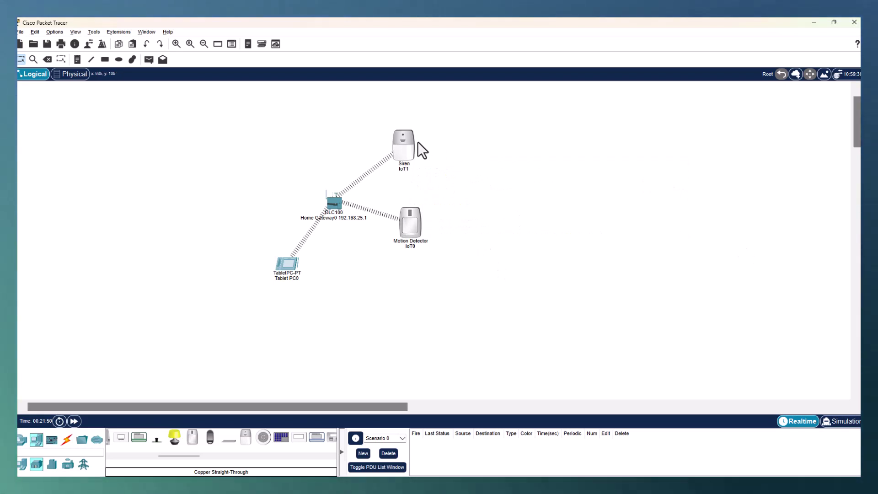
{"action": "left_click", "coordinate": [401, 151], "text": "alt"}
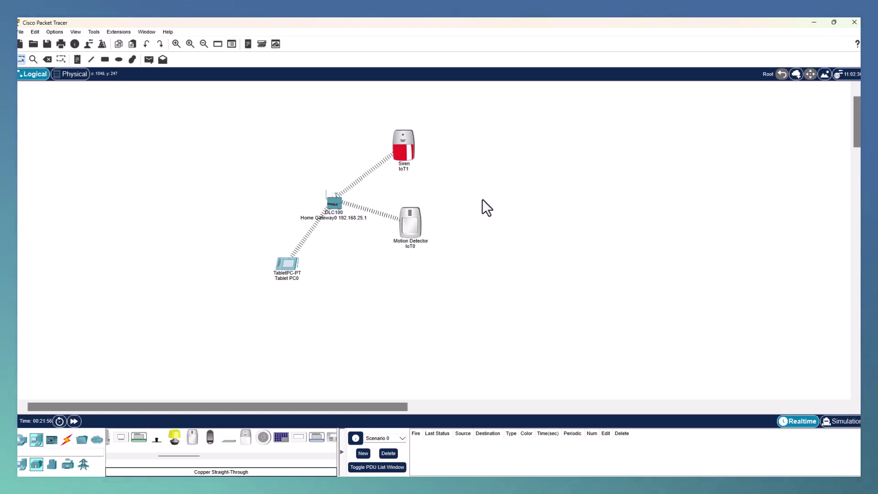
{"action": "left_click", "coordinate": [400, 147], "text": "alt"}
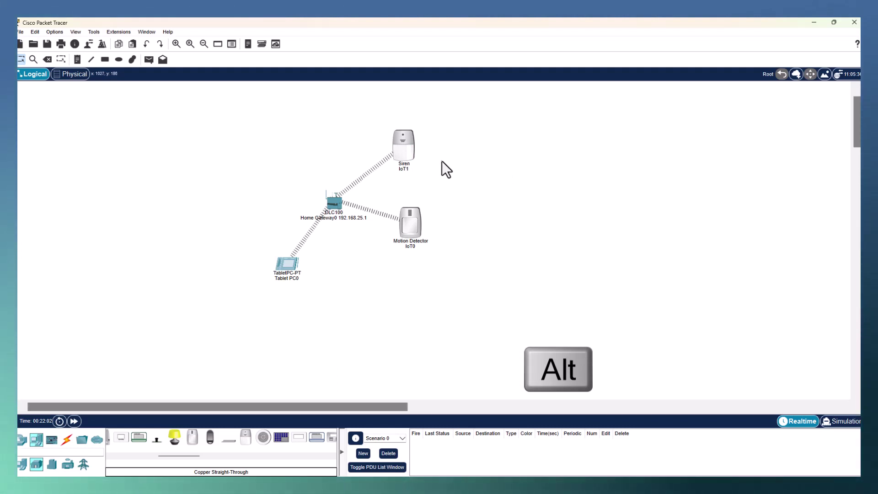
{"action": "left_click", "coordinate": [402, 146]}
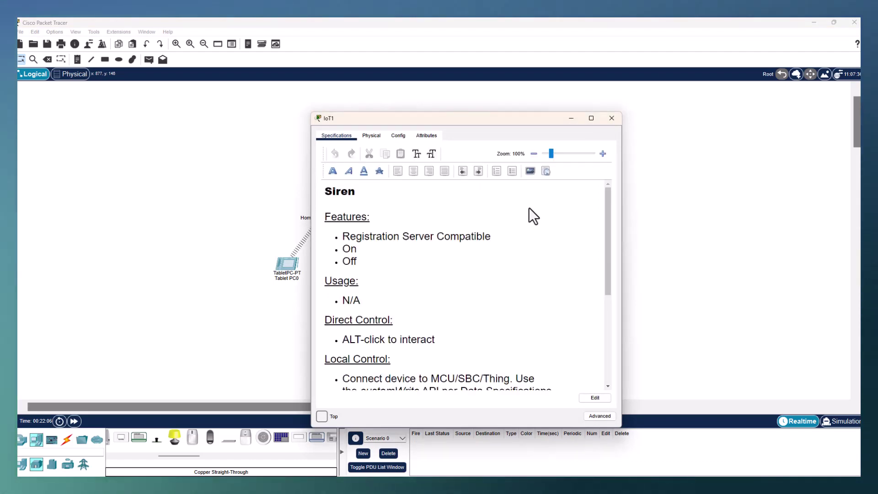
Step: Scroll through the siren IoT1's Specifications text
{"action": "left_click_drag", "start_coordinate": [424, 237], "coordinate": [490, 236]}
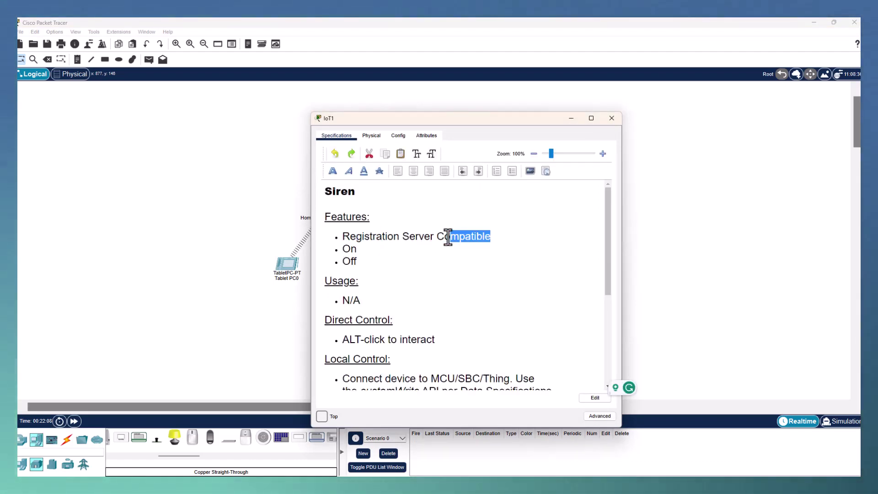
{"action": "left_click", "coordinate": [454, 272]}
{"action": "scroll", "coordinate": [454, 272], "scroll_direction": "down", "scroll_amount": 2}
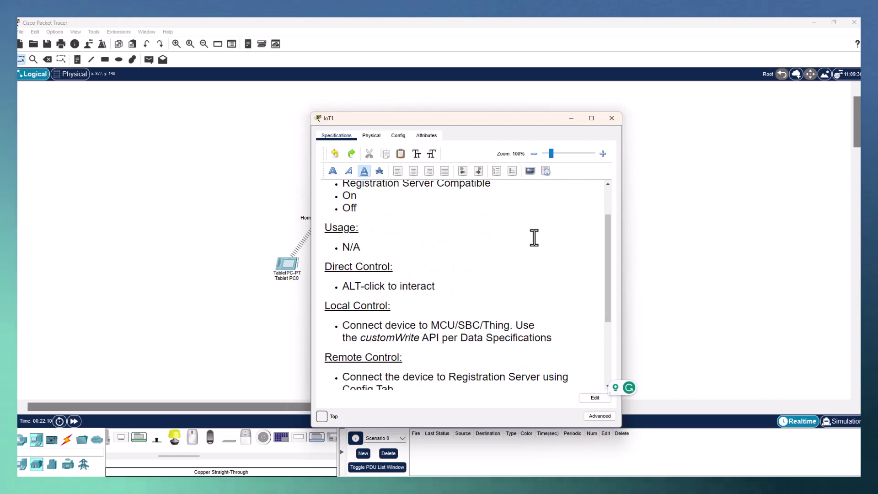
{"action": "scroll", "coordinate": [541, 257], "scroll_direction": "down", "scroll_amount": 2}
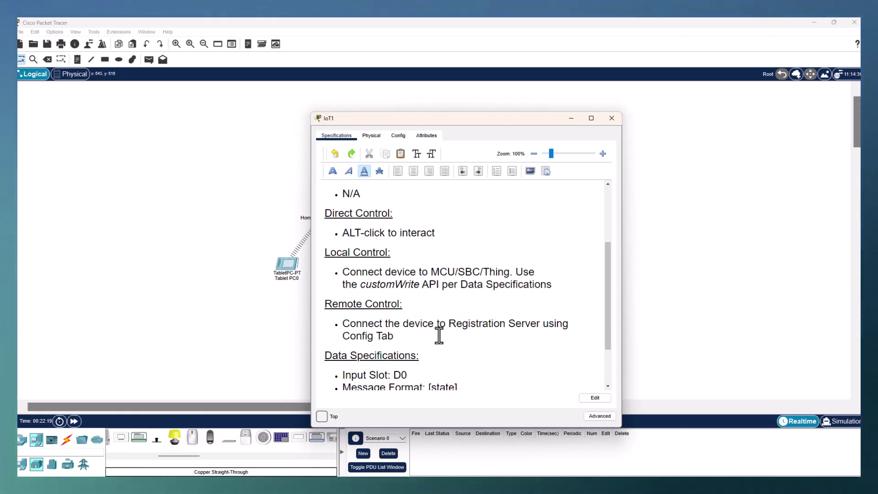
{"action": "scroll", "coordinate": [439, 335], "scroll_direction": "down", "scroll_amount": 3}
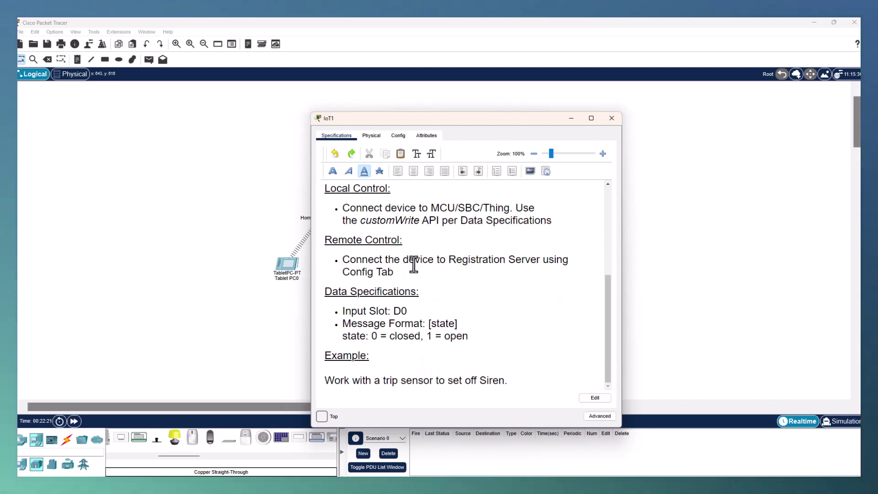
Step: Show IoT1's Physical view with its PT-UNV-PWR-ADAPTER module, window moved aside to reveal the network
{"action": "left_click", "coordinate": [371, 137]}
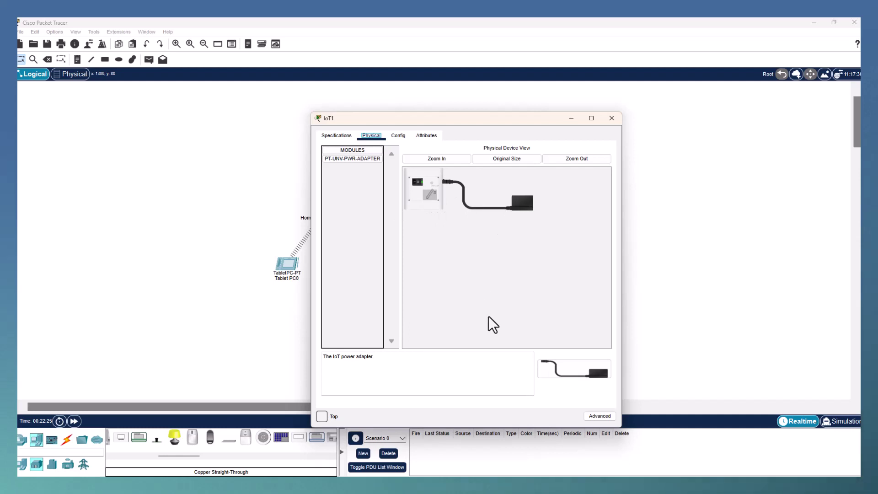
{"action": "left_click_drag", "start_coordinate": [448, 118], "coordinate": [606, 112]}
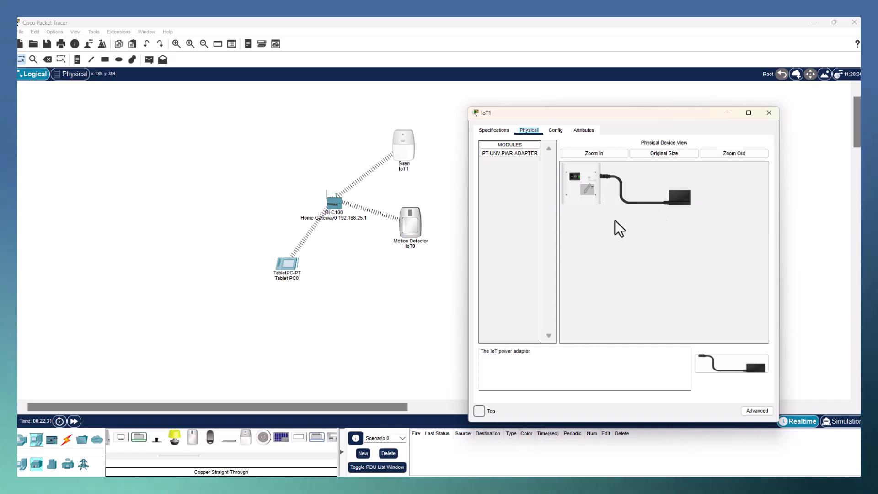
Step: Set siren IoT1's IoT Server to Home Gateway in its Config settings and close the window
{"action": "left_click", "coordinate": [554, 131]}
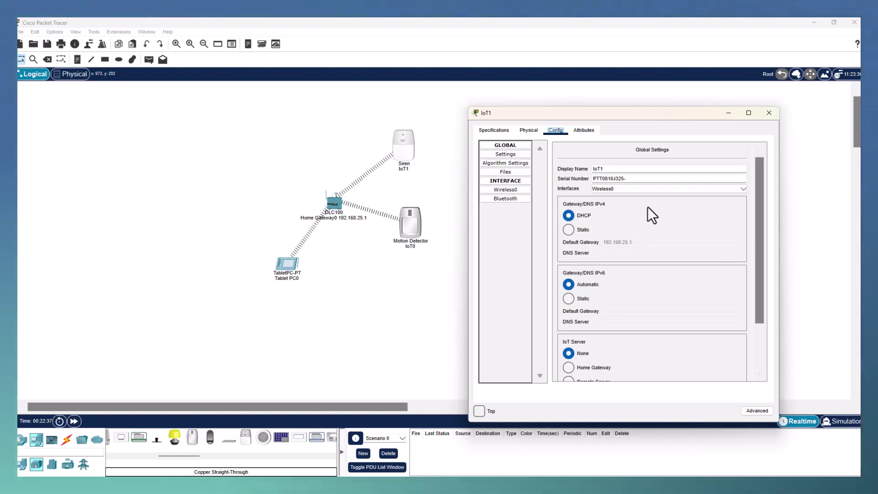
{"action": "left_click", "coordinate": [510, 183]}
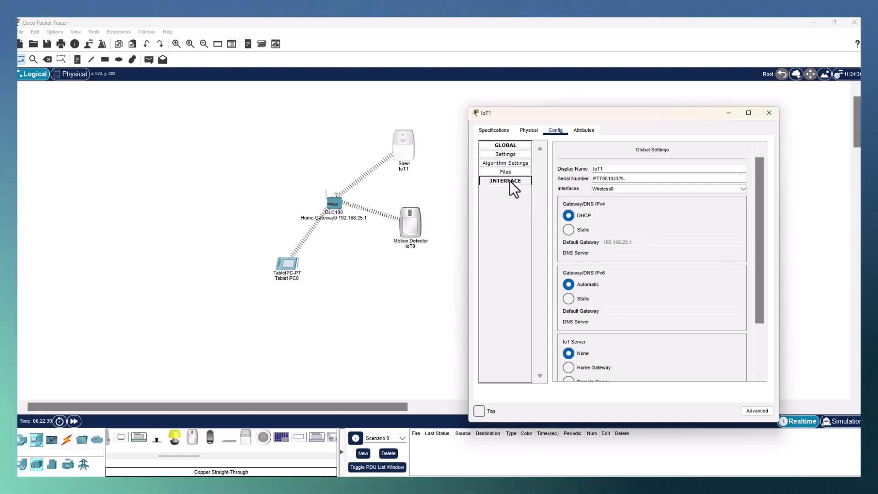
{"action": "left_click", "coordinate": [508, 188]}
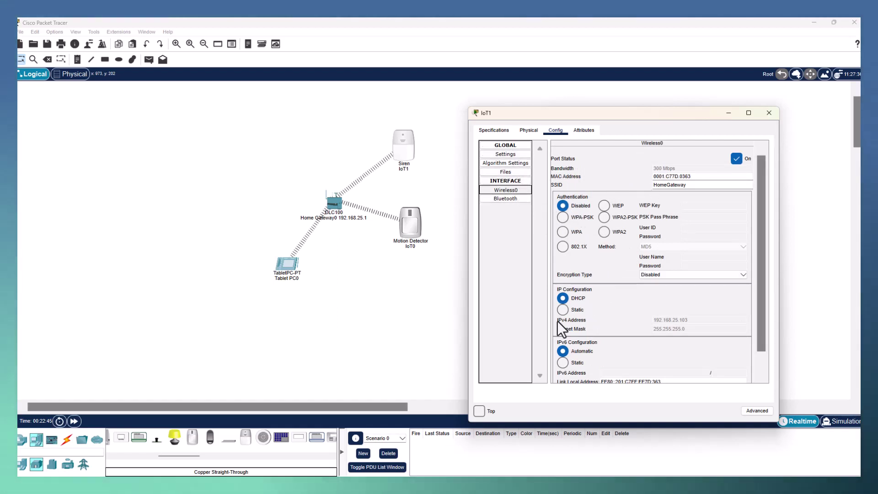
{"action": "scroll", "coordinate": [610, 309], "scroll_direction": "down", "scroll_amount": 1}
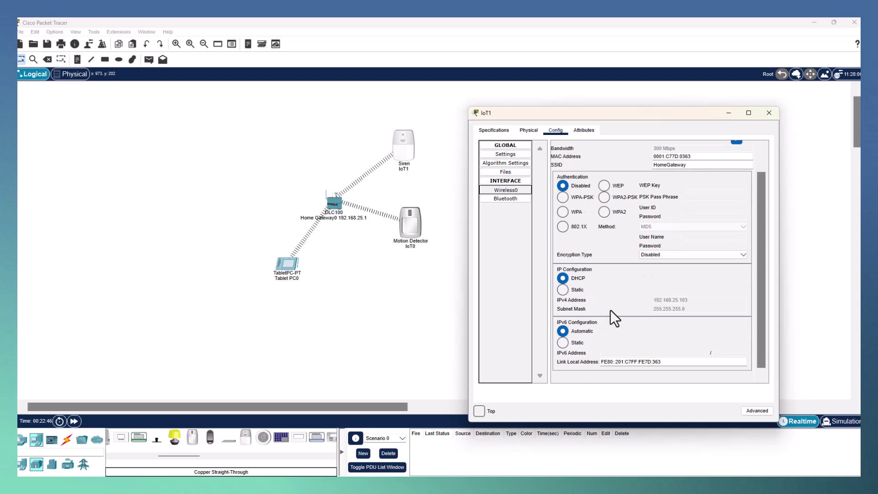
{"action": "left_click", "coordinate": [513, 153]}
{"action": "scroll", "coordinate": [651, 292], "scroll_direction": "down", "scroll_amount": 3}
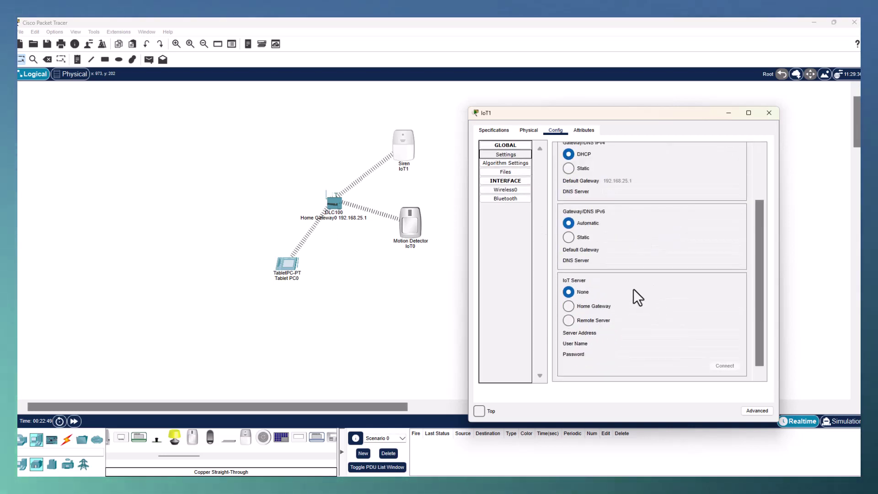
{"action": "left_click", "coordinate": [568, 306]}
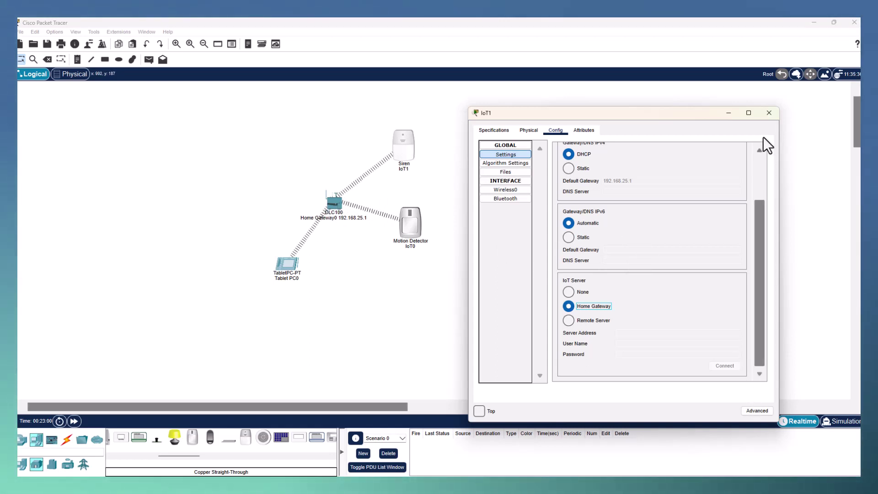
{"action": "left_click", "coordinate": [768, 114]}
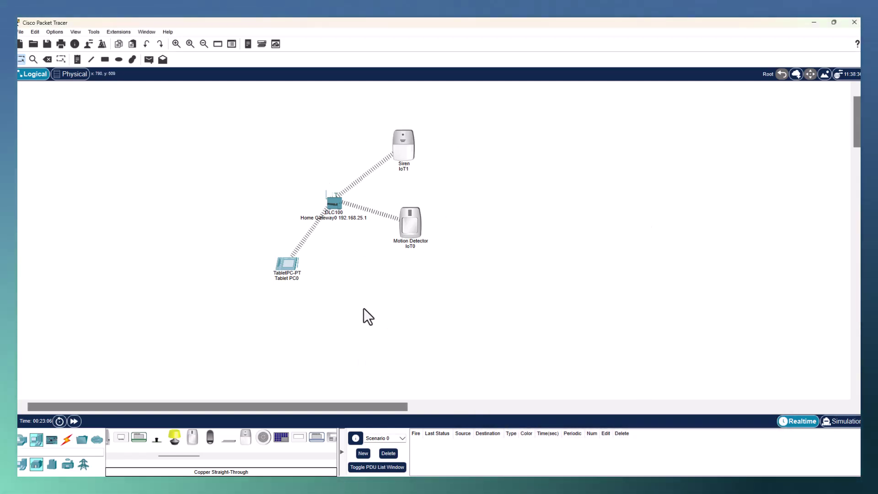
Step: Launch the Web Browser from Tablet PC0's Desktop applications
{"action": "left_click", "coordinate": [285, 264]}
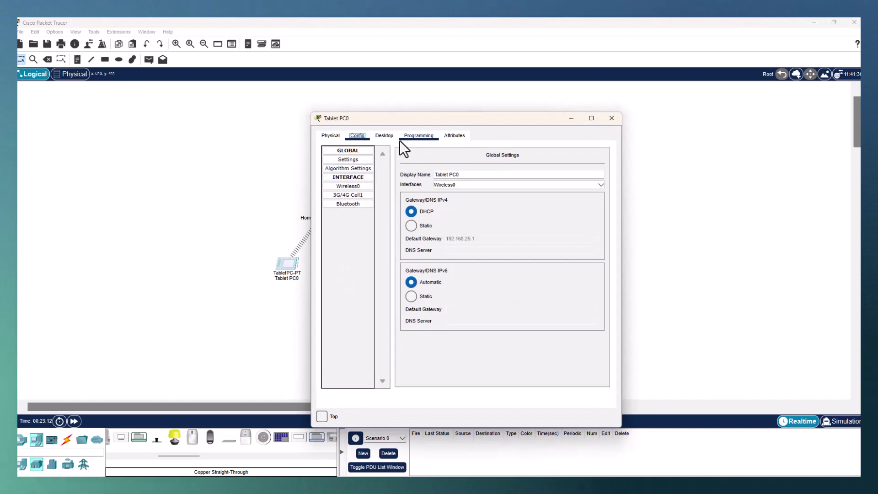
{"action": "left_click", "coordinate": [384, 135]}
{"action": "left_click", "coordinate": [531, 184]}
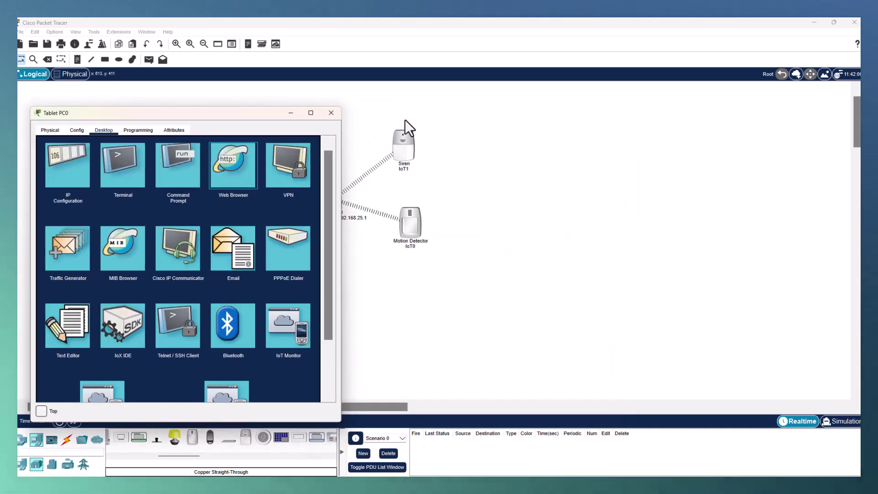
{"action": "left_click", "coordinate": [224, 161]}
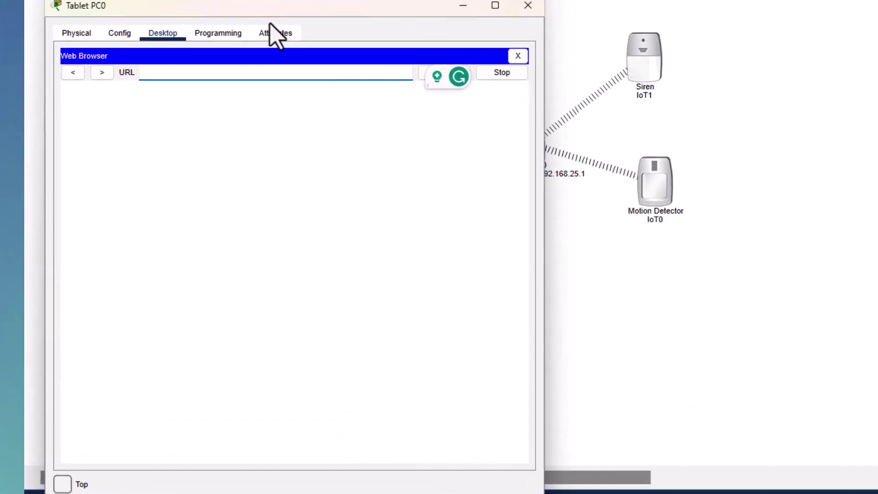
Step: Load the Home Gateway page at 192.168.25.1 in the tablet's browser
{"action": "left_click", "coordinate": [131, 157]}
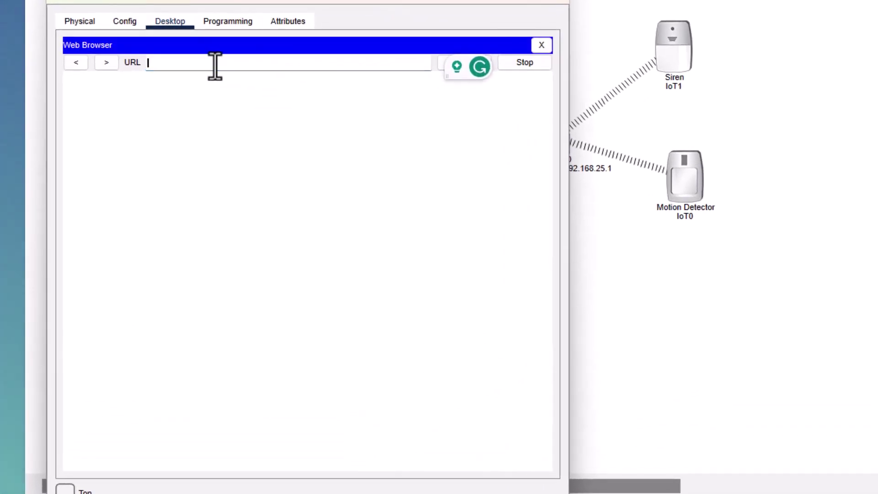
{"action": "left_click", "coordinate": [215, 66]}
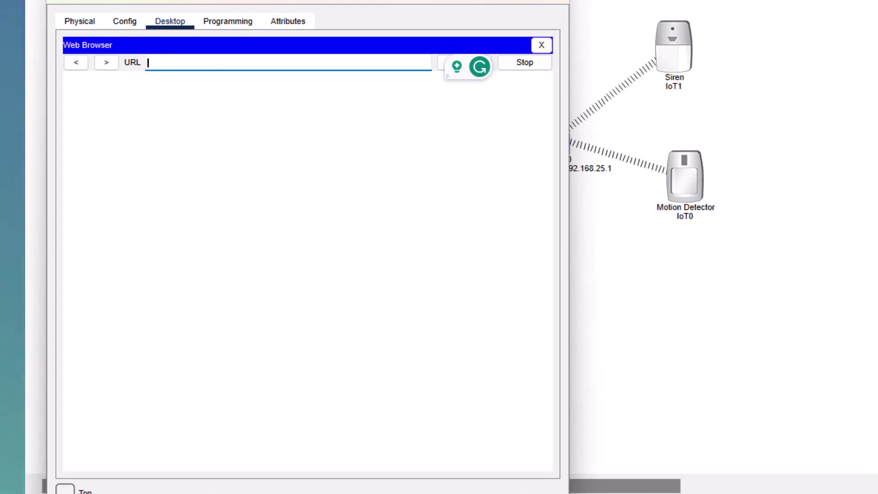
{"action": "left_click_drag", "start_coordinate": [567, 492], "coordinate": [437, 314]}
{"action": "left_click", "coordinate": [192, 62]}
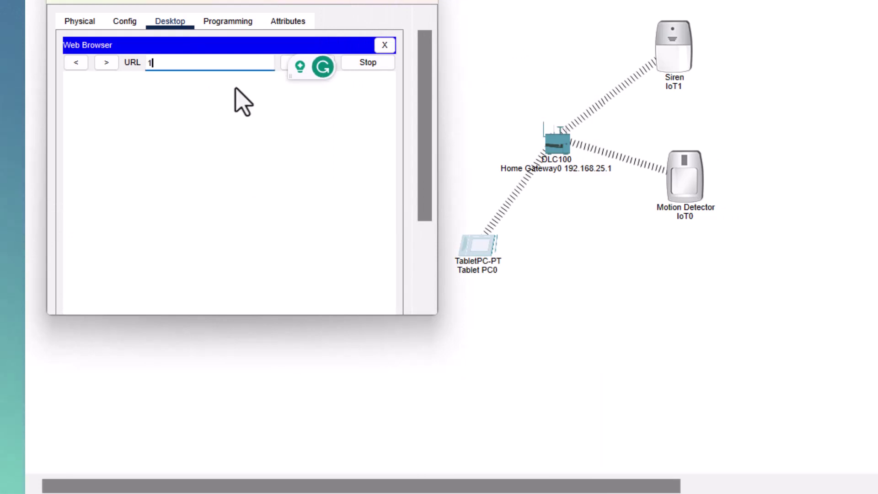
{"action": "type", "text": "192.168.25.1"}
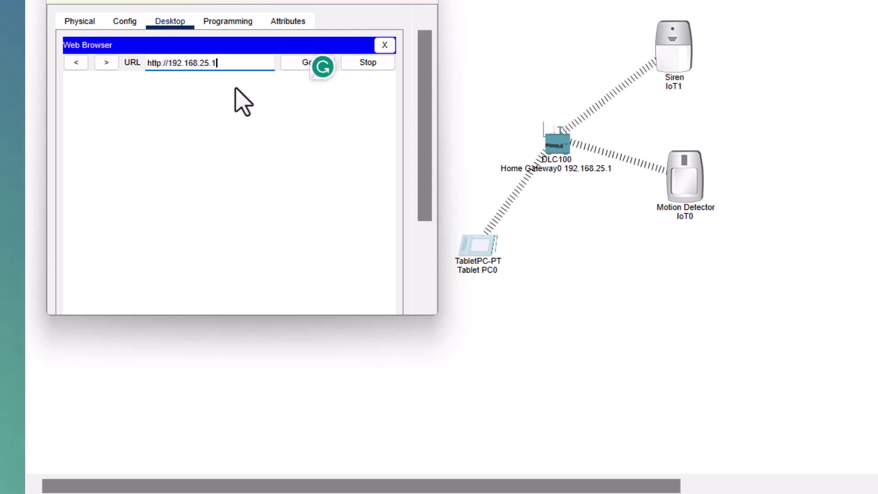
{"action": "key", "text": "Return"}
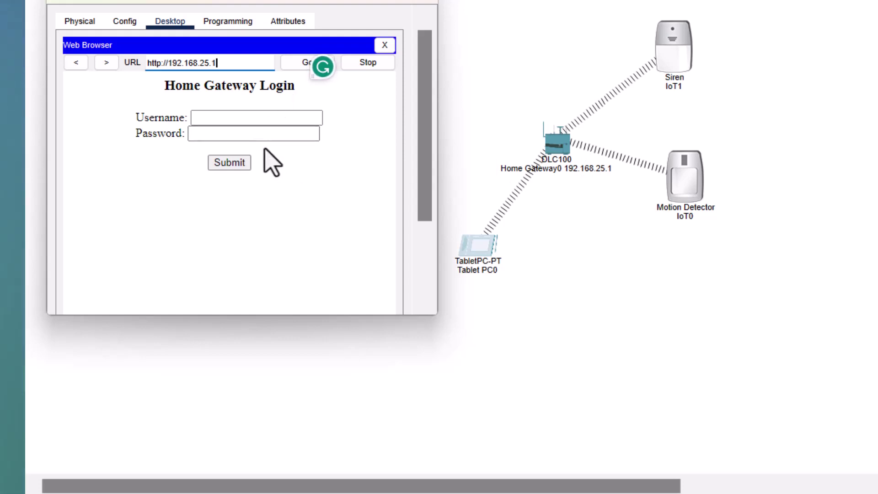
Step: Enter the gateway login username and password
{"action": "left_click", "coordinate": [231, 122]}
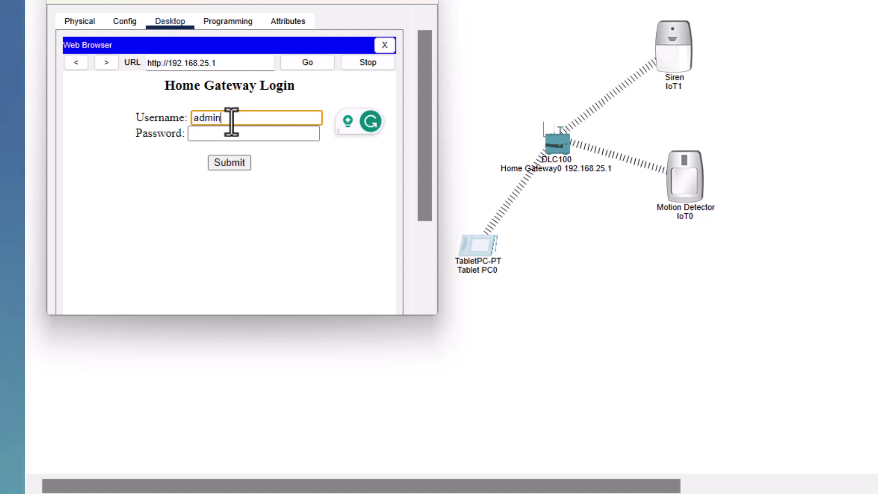
{"action": "key", "text": "Tab"}
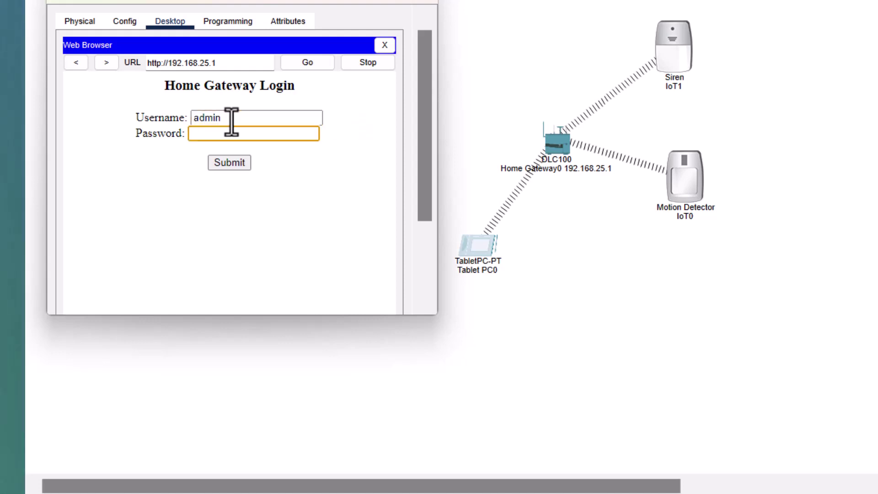
{"action": "type", "text": "admin"}
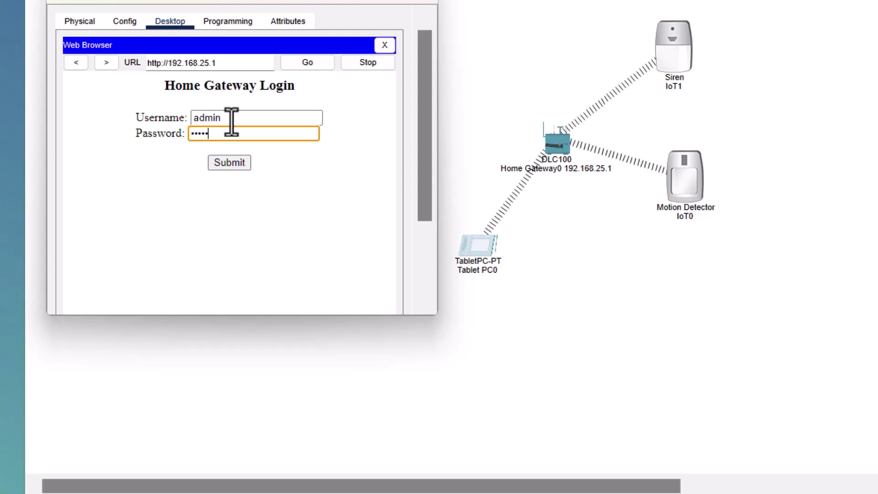
Step: Log in, expand Motion Detector IoT0 and Siren IoT1, then test the detector and siren toggle
{"action": "left_click", "coordinate": [236, 162]}
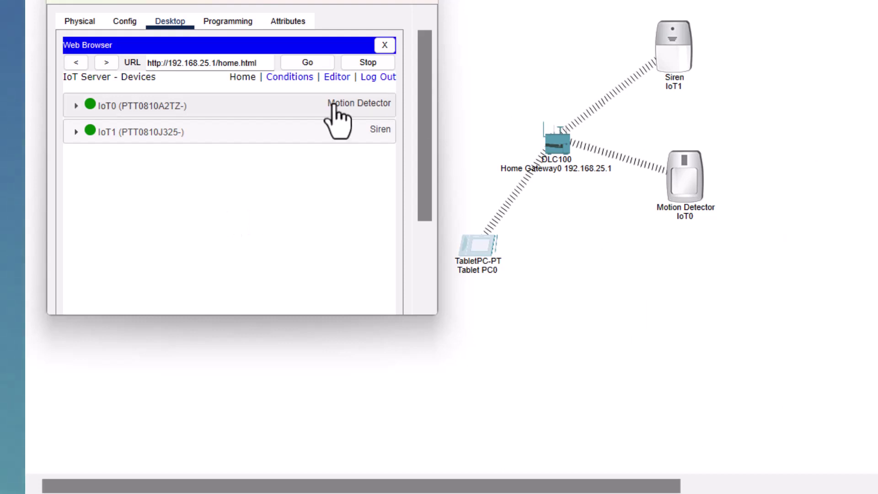
{"action": "left_click", "coordinate": [75, 109]}
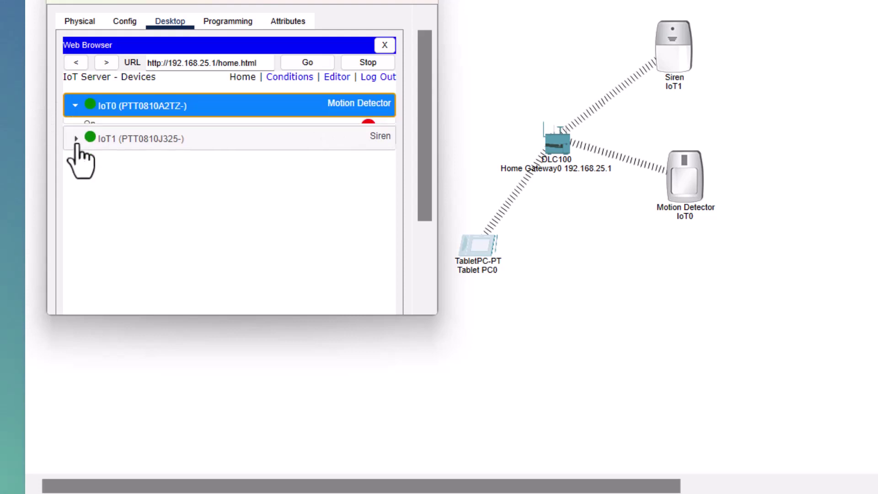
{"action": "left_click", "coordinate": [74, 170]}
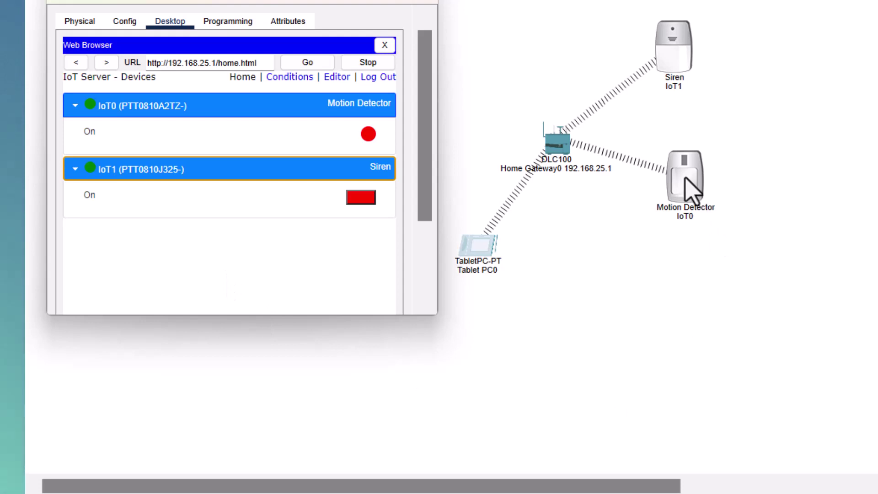
{"action": "key", "text": "alt"}
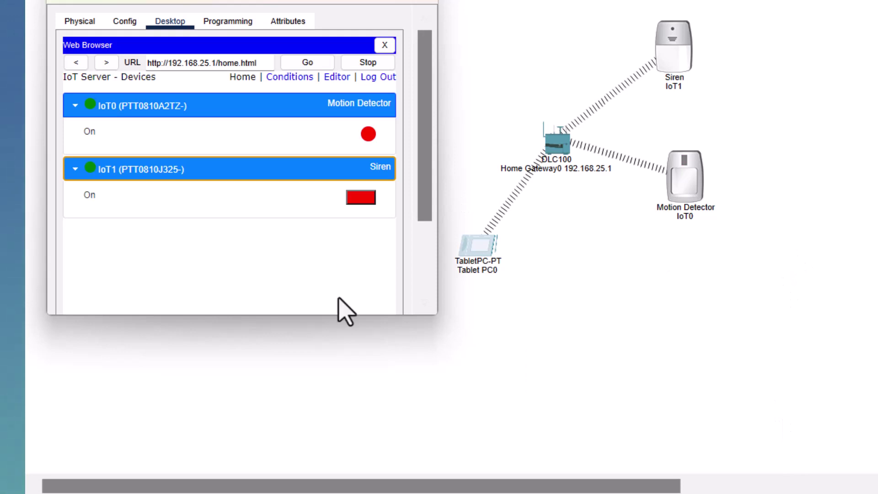
{"action": "left_click", "coordinate": [359, 197]}
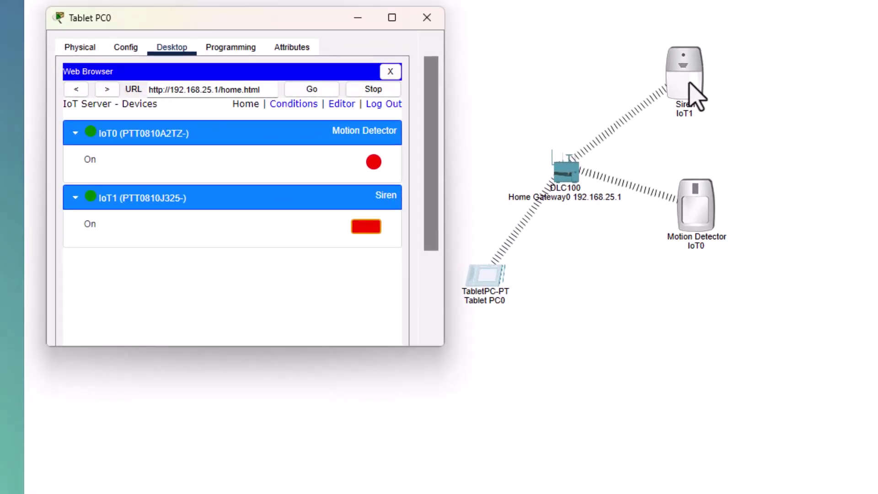
Step: Open the Device Conditions page, widen the tablet window, and reload conditions.html
{"action": "left_click", "coordinate": [293, 106]}
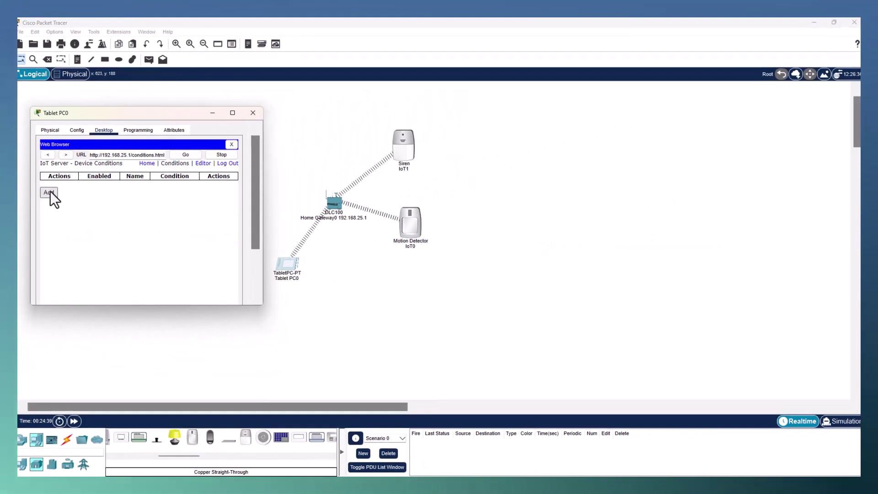
{"action": "left_click", "coordinate": [49, 192]}
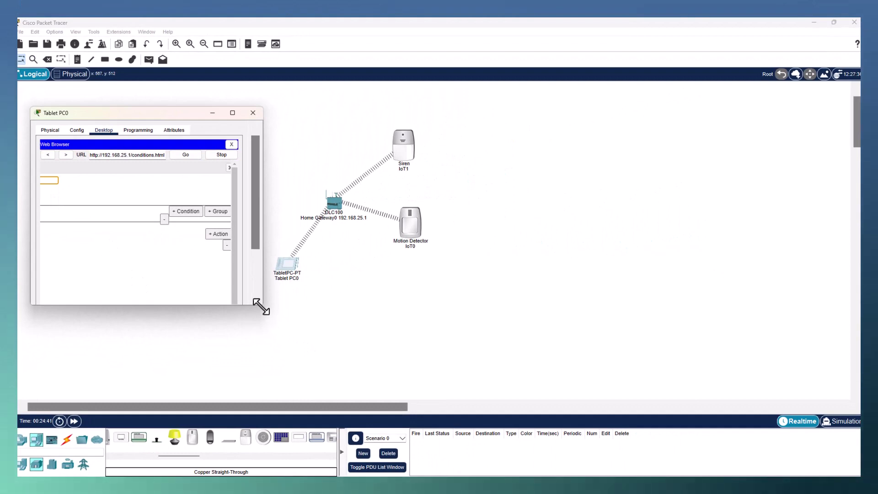
{"action": "left_click_drag", "start_coordinate": [261, 306], "coordinate": [370, 386]}
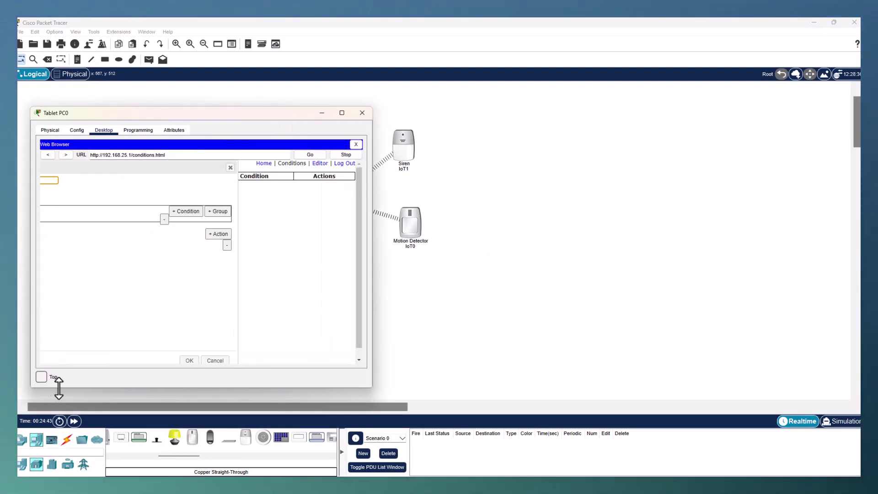
{"action": "left_click", "coordinate": [112, 285]}
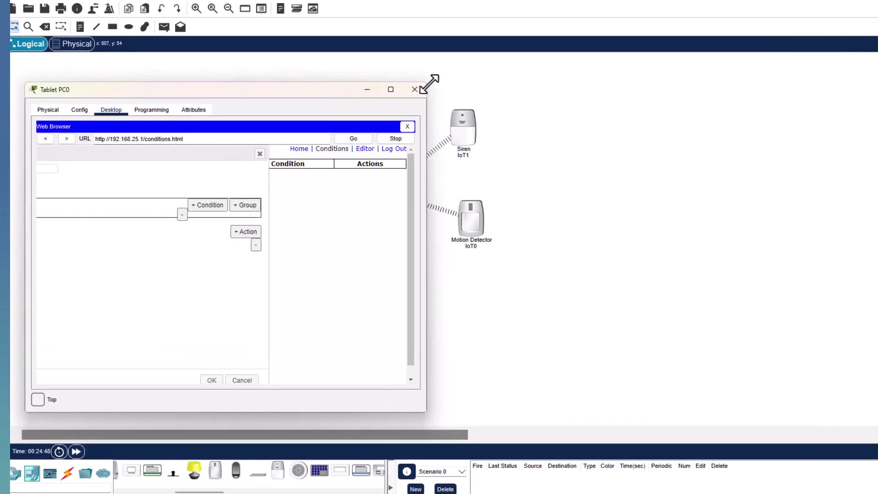
{"action": "left_click_drag", "start_coordinate": [429, 84], "coordinate": [674, 76]}
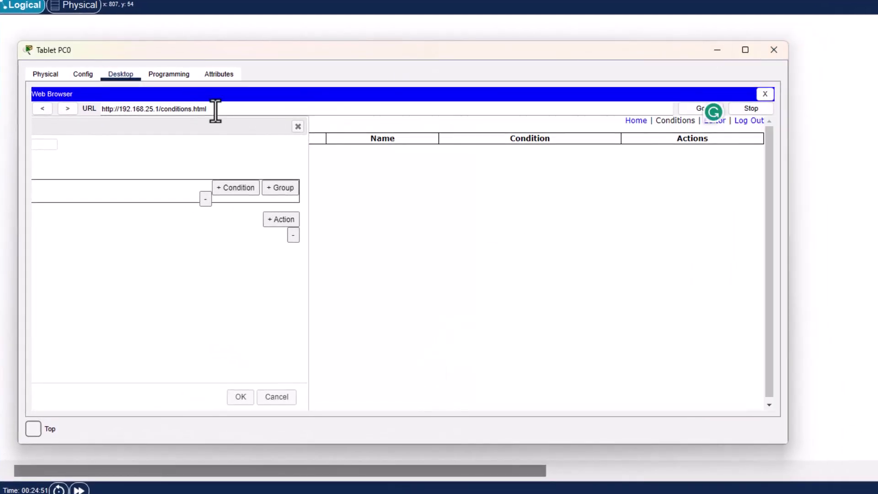
{"action": "key", "text": "Return"}
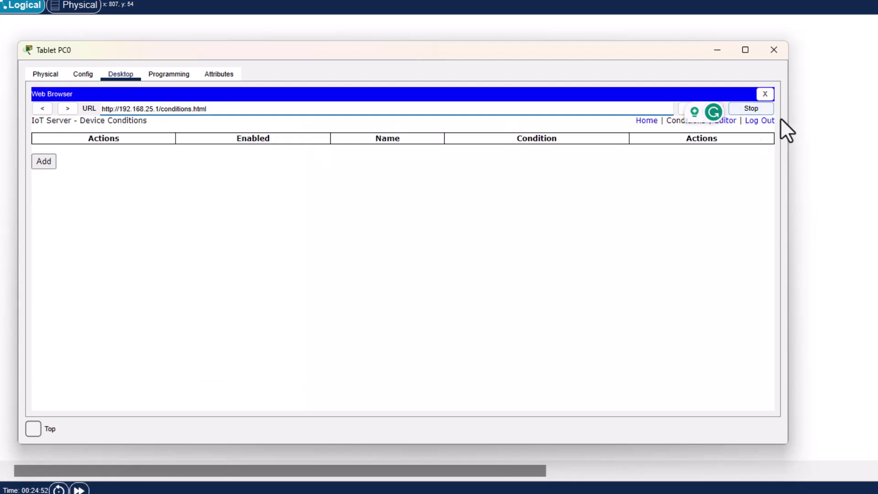
{"action": "left_click", "coordinate": [105, 190]}
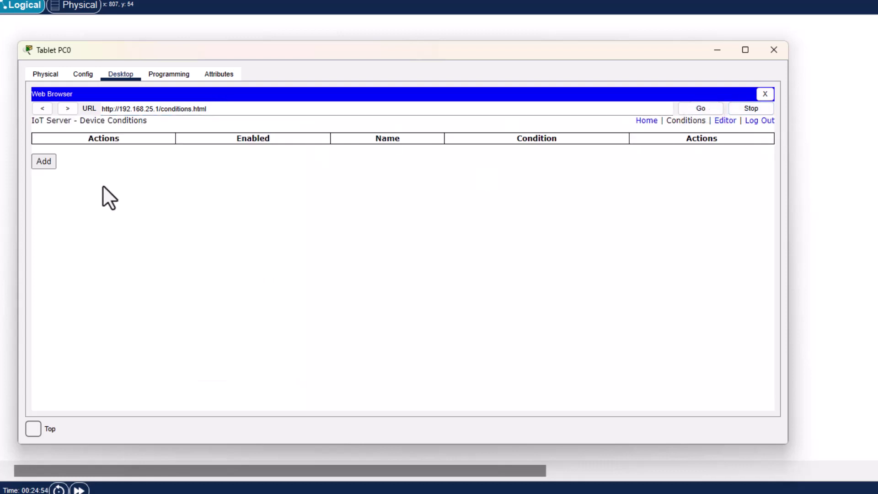
Step: Begin a new rule with the condition If IoT0 On is true
{"action": "left_click", "coordinate": [44, 162]}
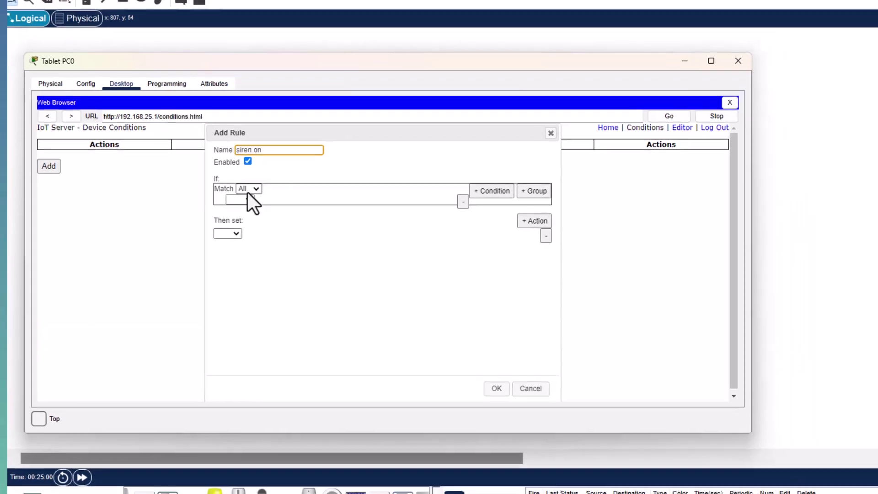
{"action": "left_click", "coordinate": [246, 196]}
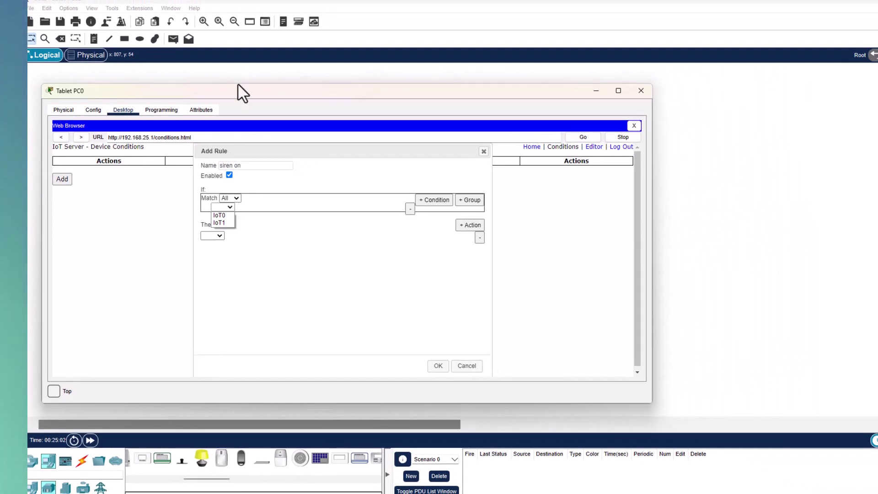
{"action": "left_click", "coordinate": [237, 89]}
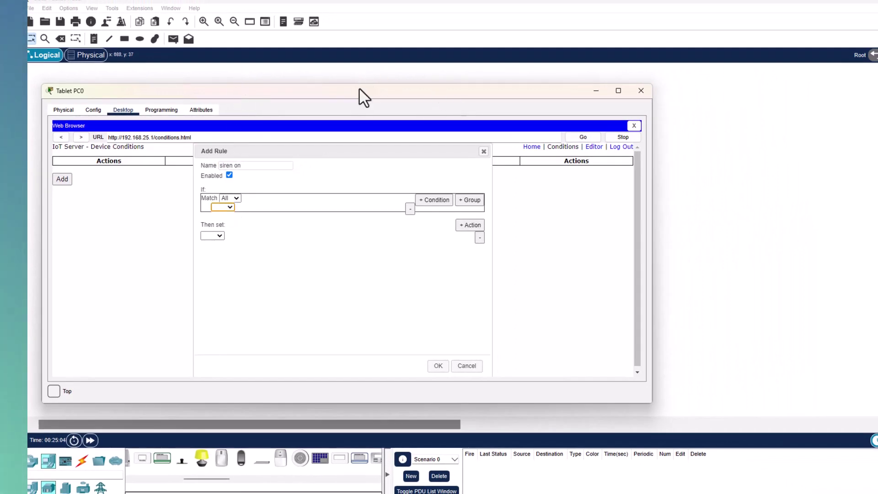
{"action": "left_click_drag", "start_coordinate": [360, 92], "coordinate": [425, 118]}
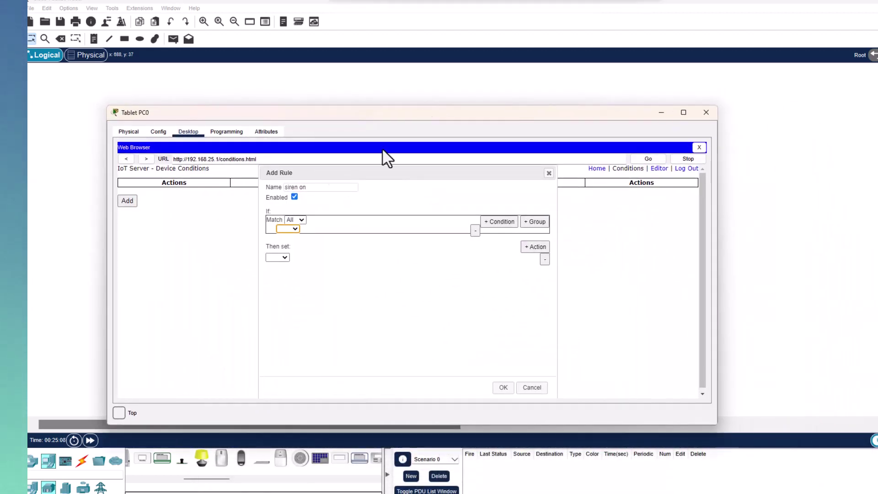
{"action": "left_click", "coordinate": [295, 229]}
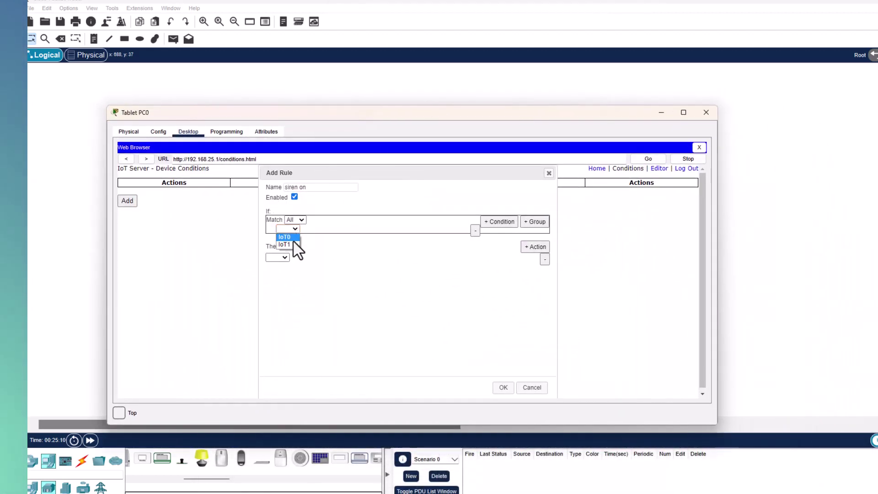
{"action": "left_click", "coordinate": [285, 236]}
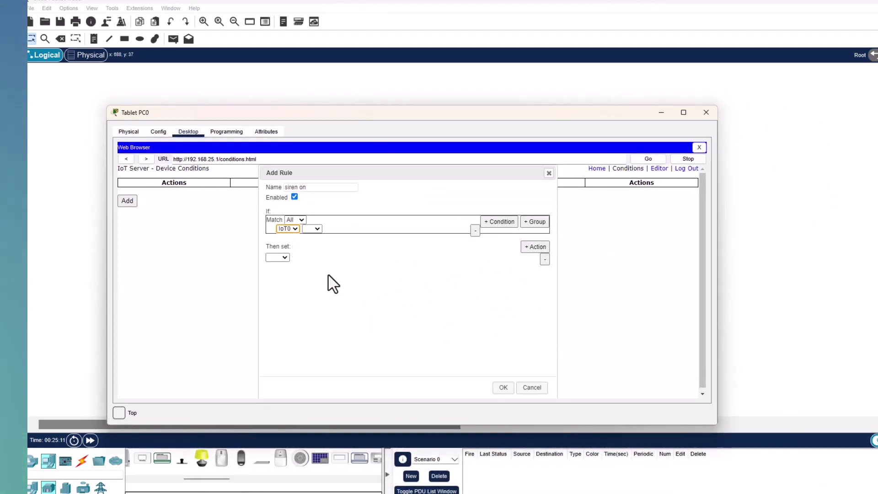
{"action": "left_click", "coordinate": [313, 228]}
{"action": "left_click", "coordinate": [311, 238]}
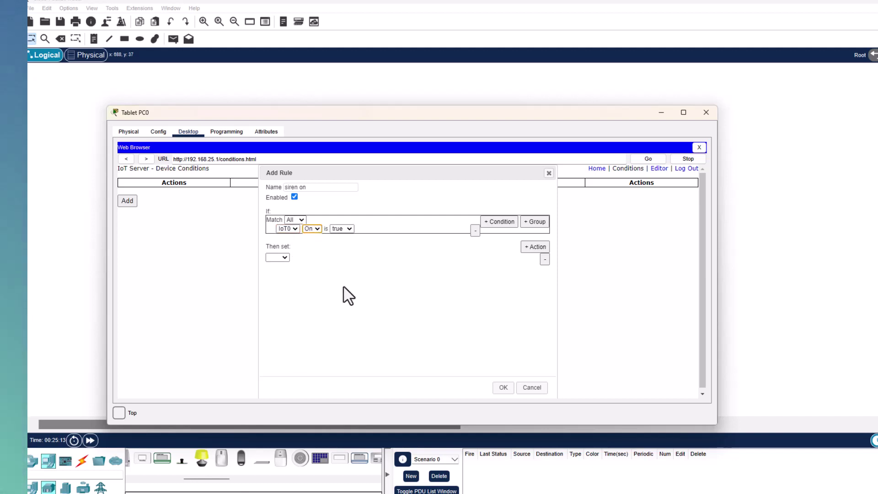
Step: Set the action IoT1 On to true and save the 'siren on' rule
{"action": "left_click_drag", "start_coordinate": [328, 113], "coordinate": [449, 101]}
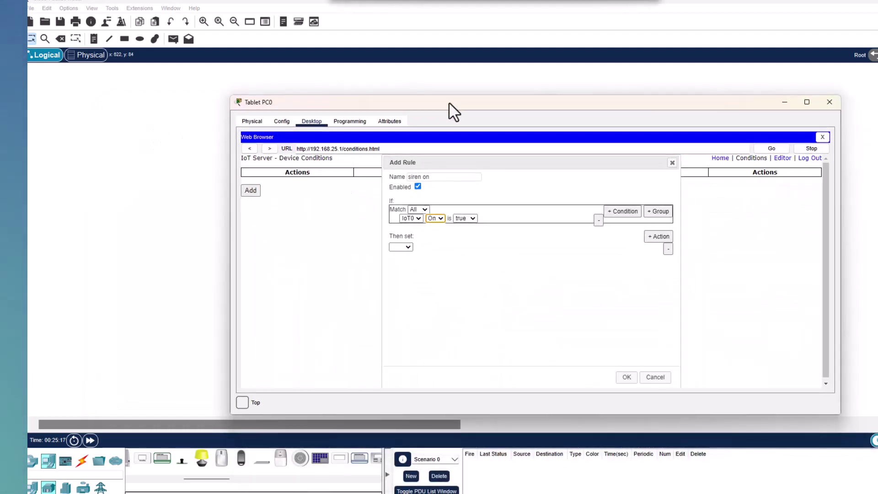
{"action": "left_click", "coordinate": [408, 248]}
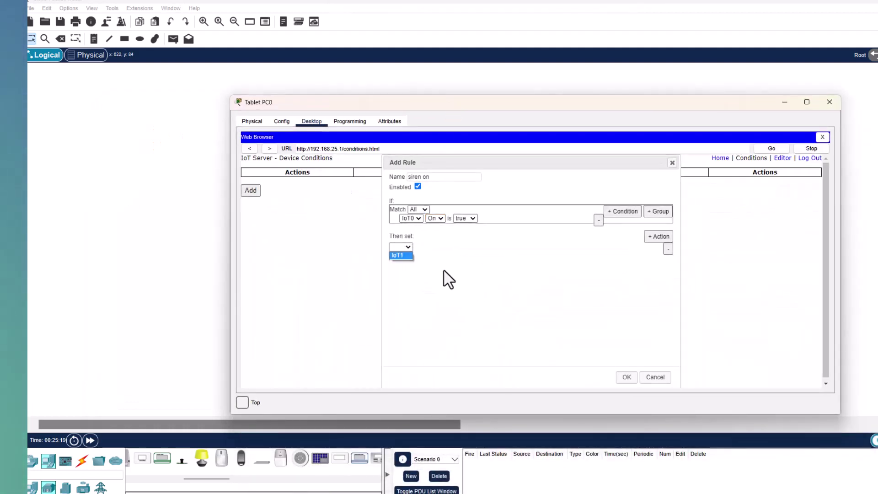
{"action": "left_click", "coordinate": [407, 255]}
{"action": "left_click", "coordinate": [424, 248]}
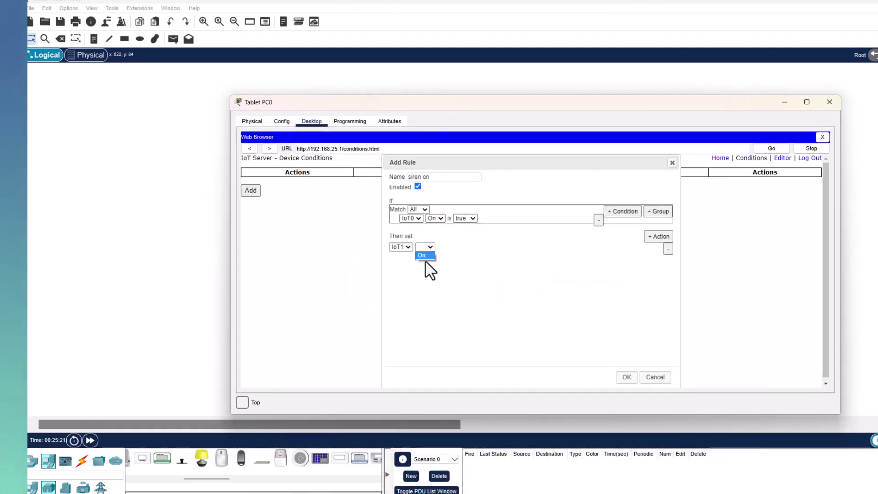
{"action": "left_click", "coordinate": [422, 255]}
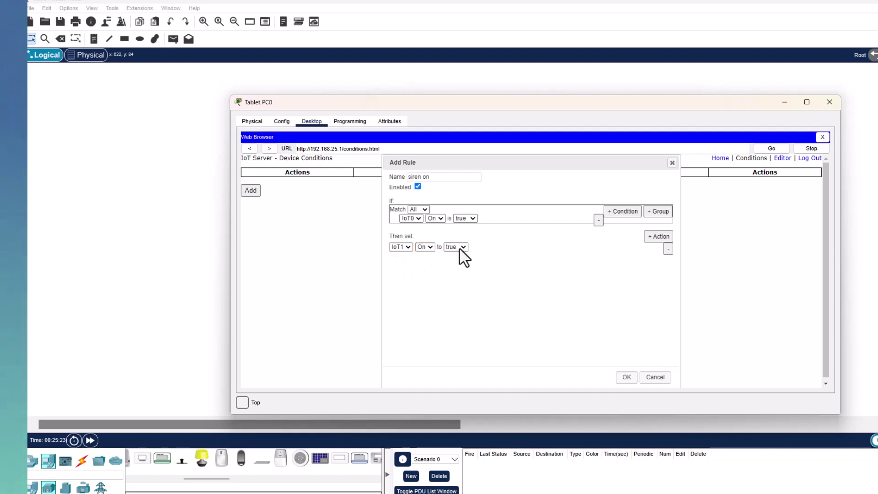
{"action": "left_click", "coordinate": [629, 376]}
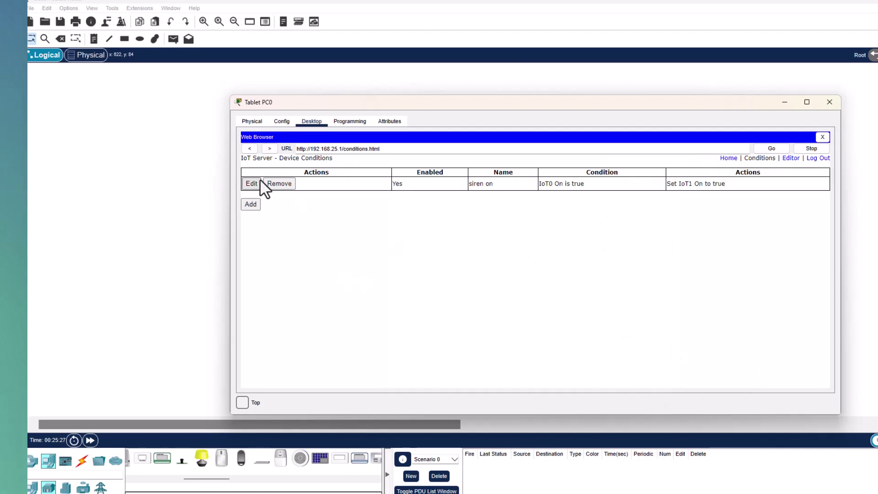
Step: Start the 'Siren off' rule with the condition If IoT0 On is false
{"action": "left_click", "coordinate": [250, 204]}
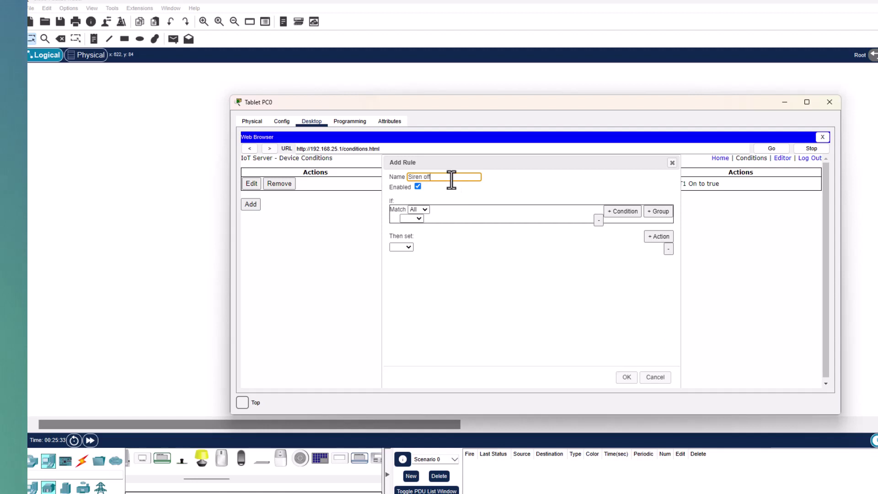
{"action": "left_click", "coordinate": [418, 218]}
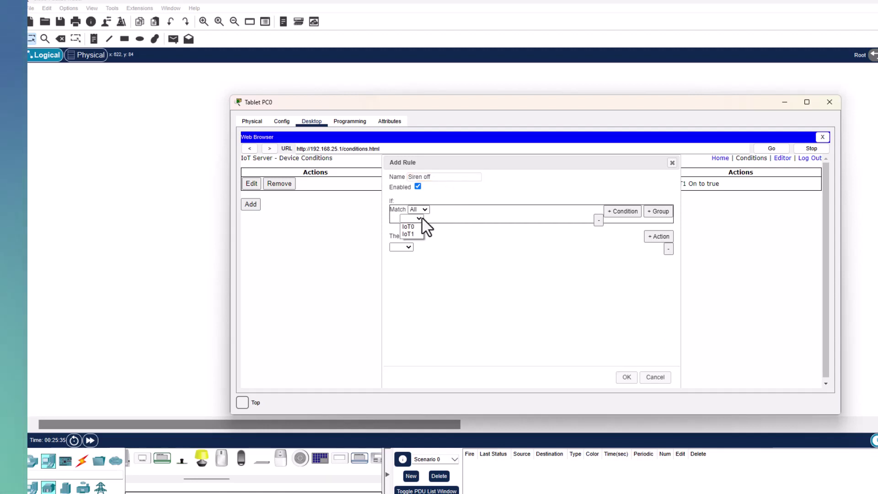
{"action": "left_click", "coordinate": [421, 226]}
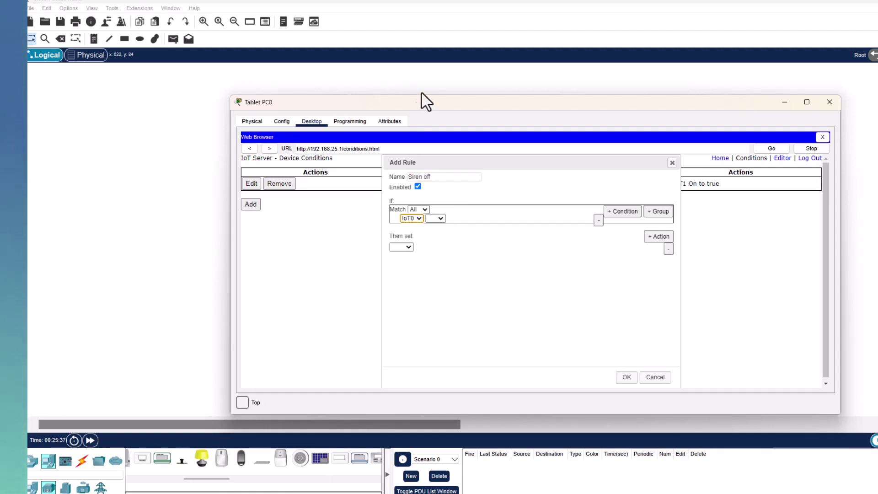
{"action": "left_click_drag", "start_coordinate": [440, 105], "coordinate": [470, 118]}
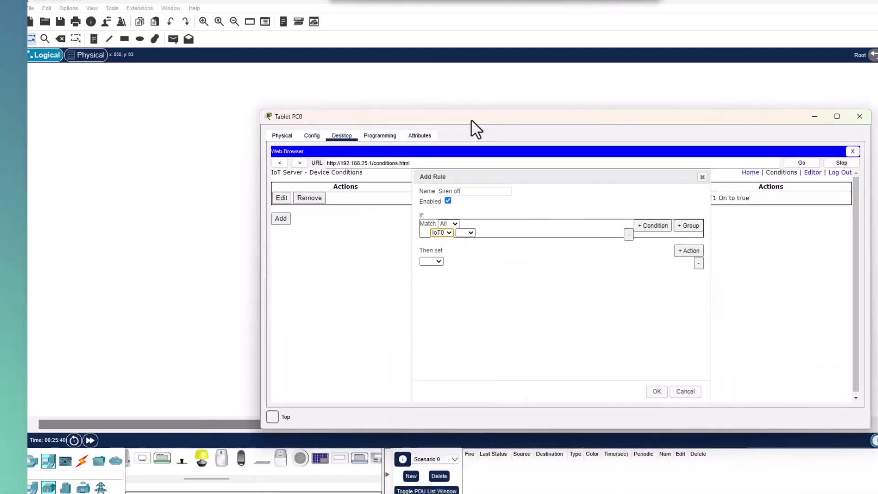
{"action": "left_click", "coordinate": [470, 234]}
{"action": "left_click", "coordinate": [467, 241]}
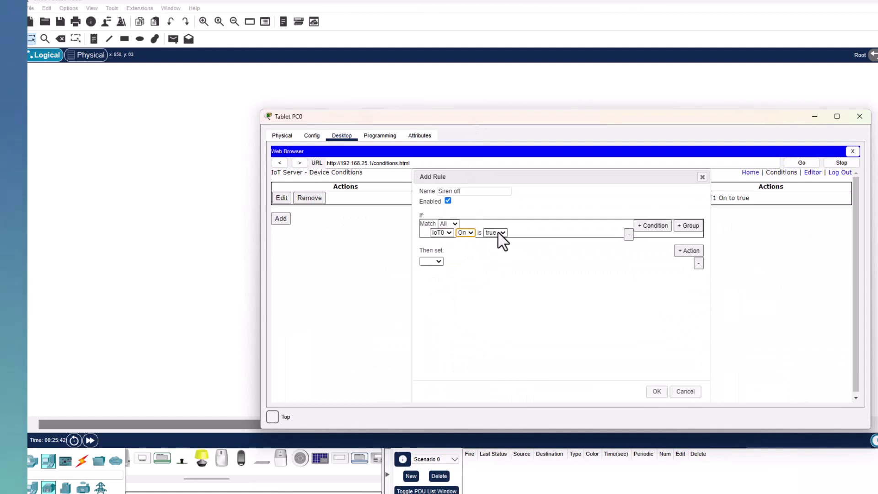
{"action": "left_click", "coordinate": [497, 248]}
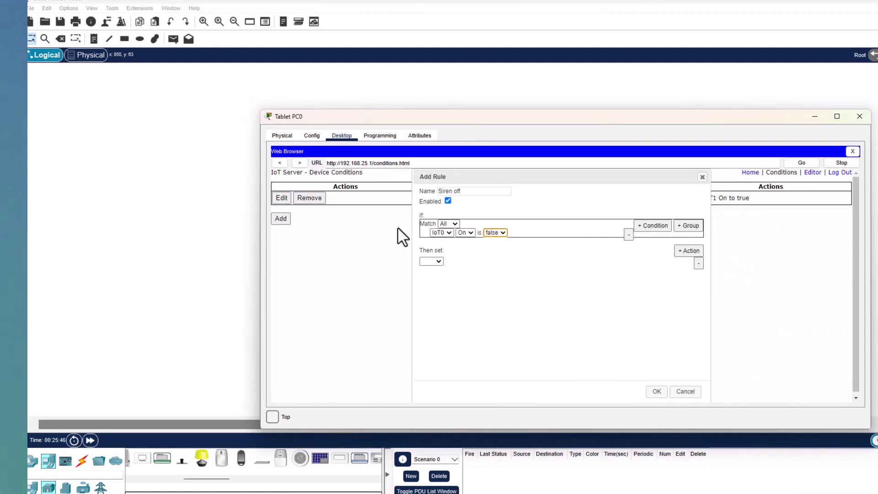
Step: Set the action IoT1 On to false and save the rule
{"action": "left_click", "coordinate": [437, 262]}
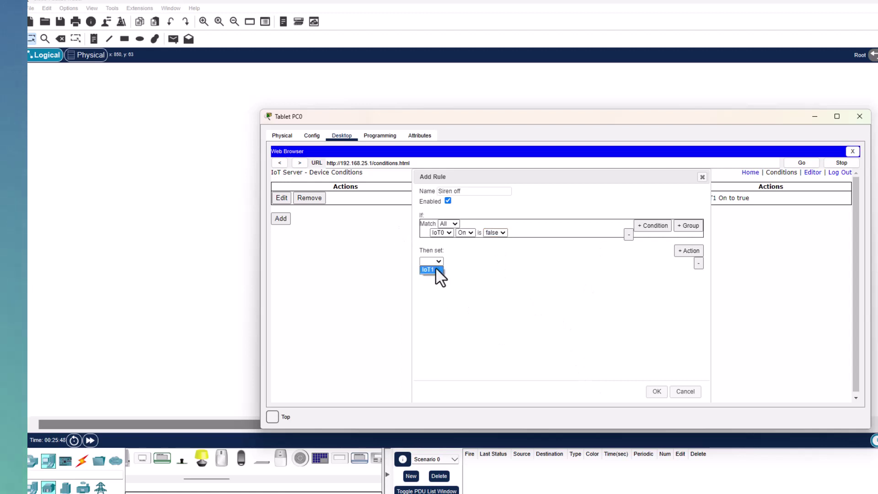
{"action": "left_click", "coordinate": [435, 269]}
{"action": "left_click", "coordinate": [459, 261]}
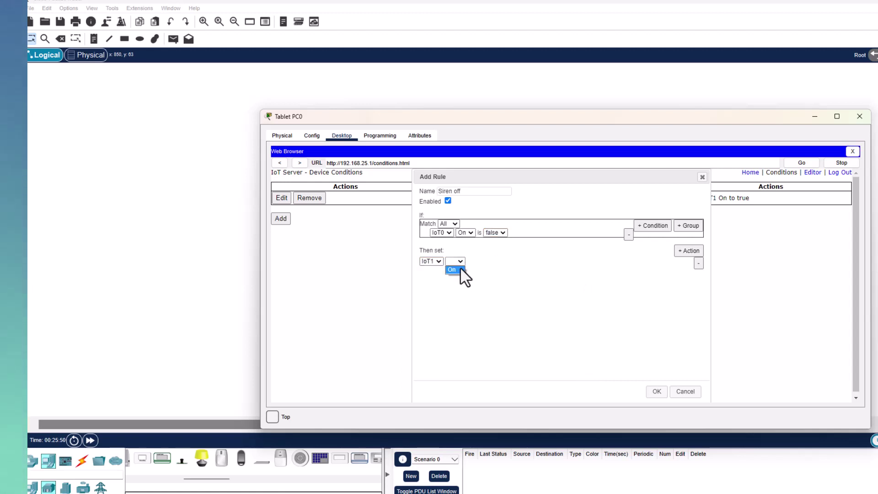
{"action": "left_click", "coordinate": [460, 268]}
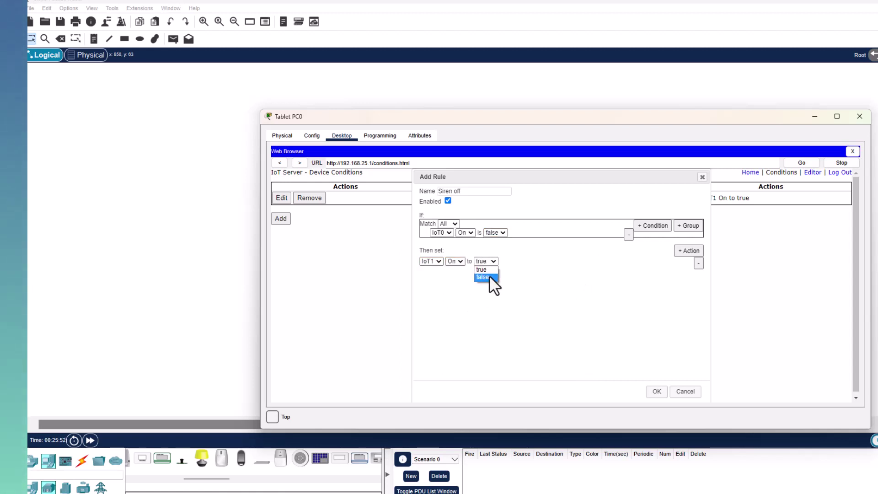
{"action": "left_click", "coordinate": [488, 277]}
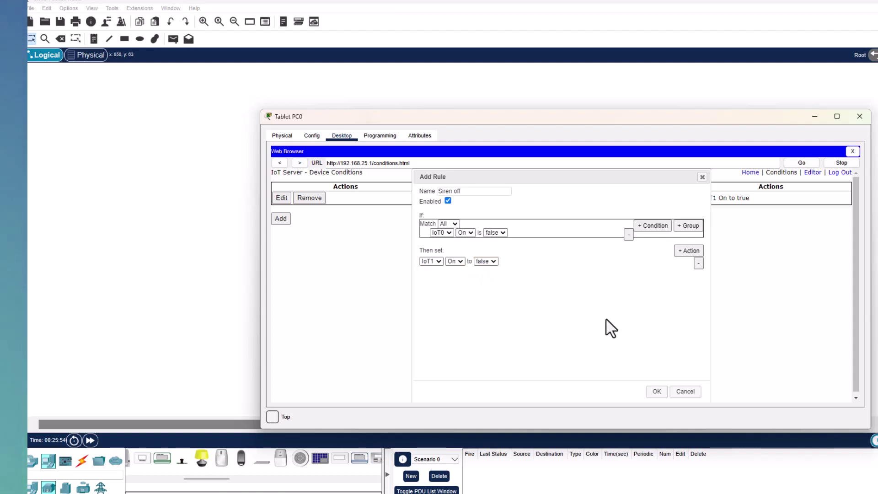
{"action": "left_click", "coordinate": [656, 392]}
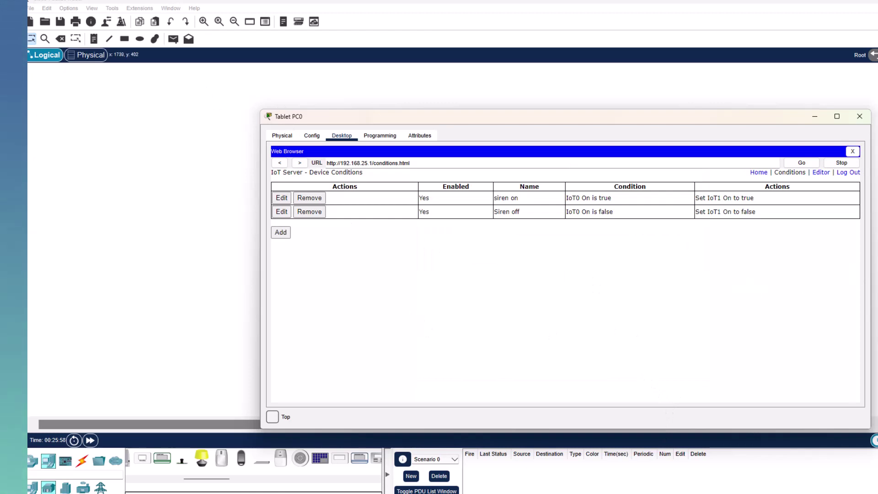
Step: Narrow the Tablet PC0 window and place it beside the network topology
{"action": "left_click_drag", "start_coordinate": [864, 261], "coordinate": [612, 259]}
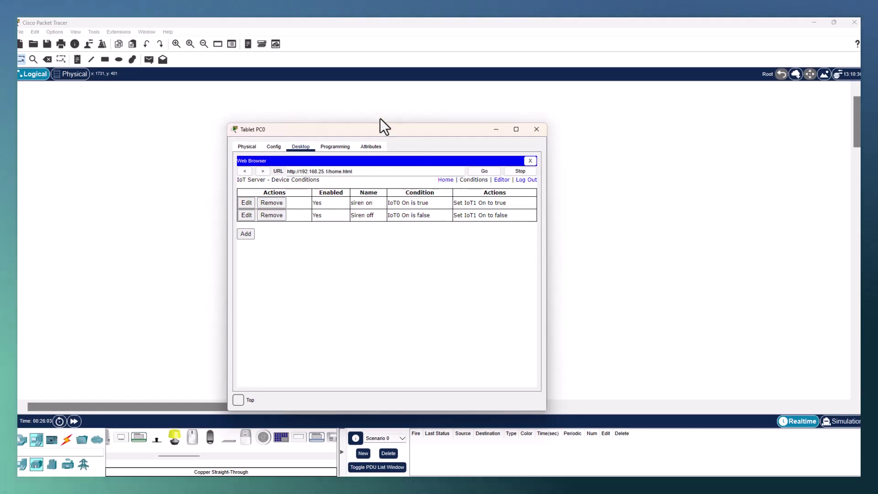
{"action": "left_click_drag", "start_coordinate": [375, 128], "coordinate": [594, 125]}
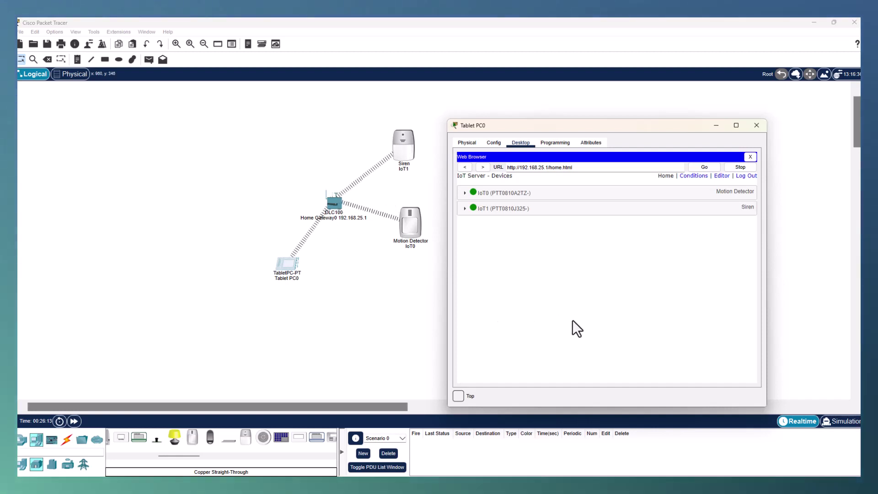
Step: Expand IoT0 and IoT1, then trigger the motion detector on and off to watch the siren follow
{"action": "left_click", "coordinate": [471, 193]}
{"action": "left_click", "coordinate": [471, 231]}
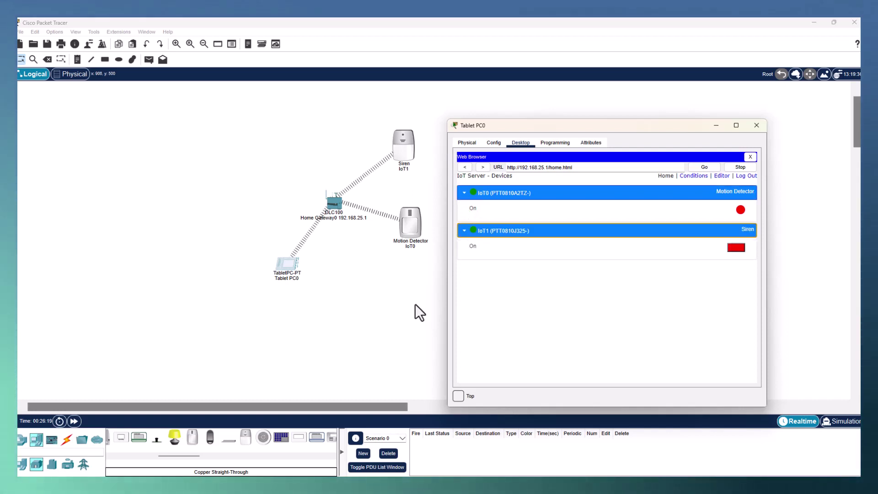
{"action": "left_click", "coordinate": [410, 226], "text": "alt"}
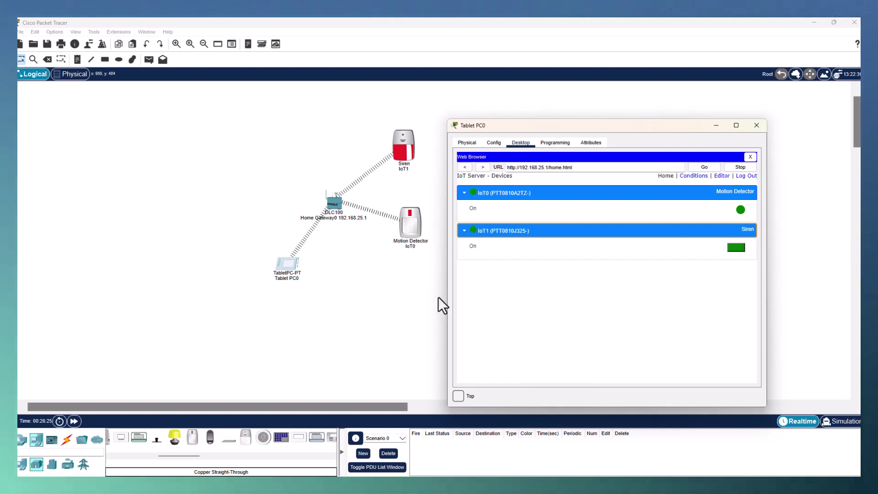
{"action": "left_click", "coordinate": [409, 224], "text": "alt"}
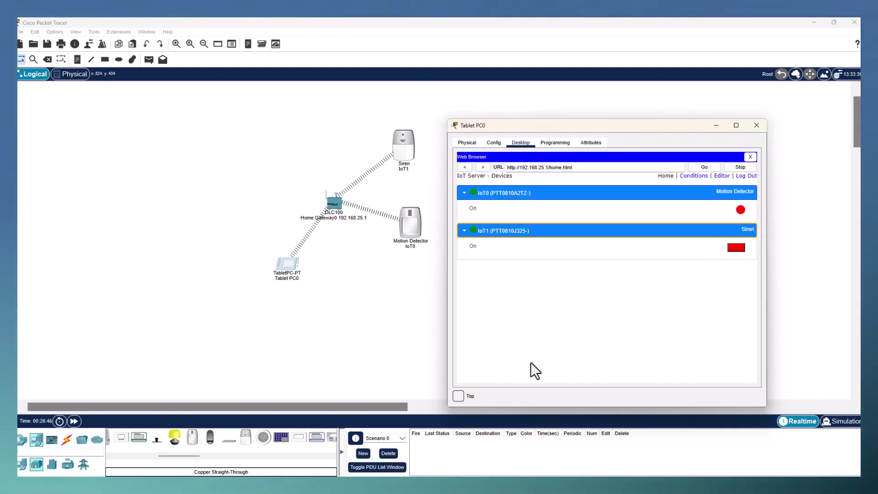
{"action": "left_click", "coordinate": [416, 235], "text": "alt"}
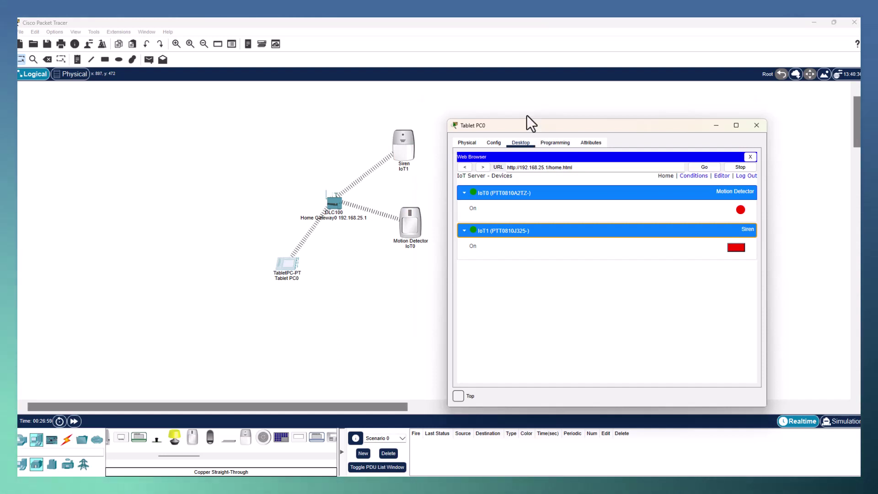
{"action": "left_click_drag", "start_coordinate": [526, 116], "coordinate": [517, 101]}
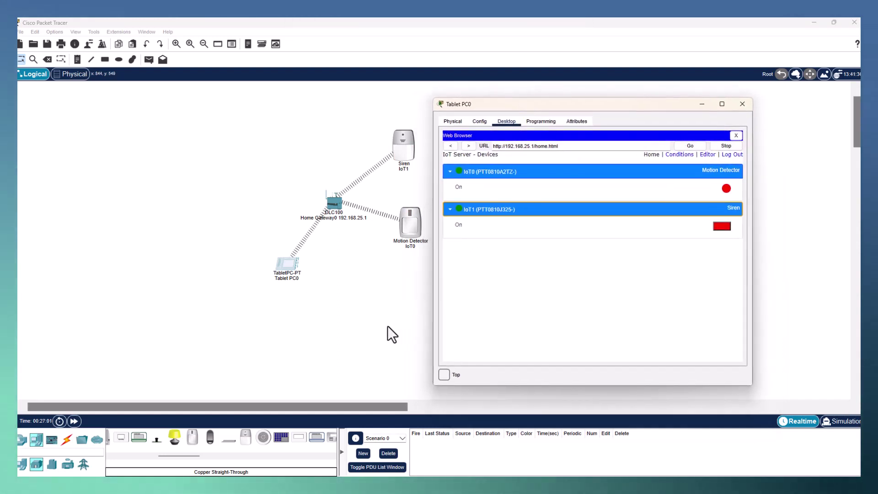